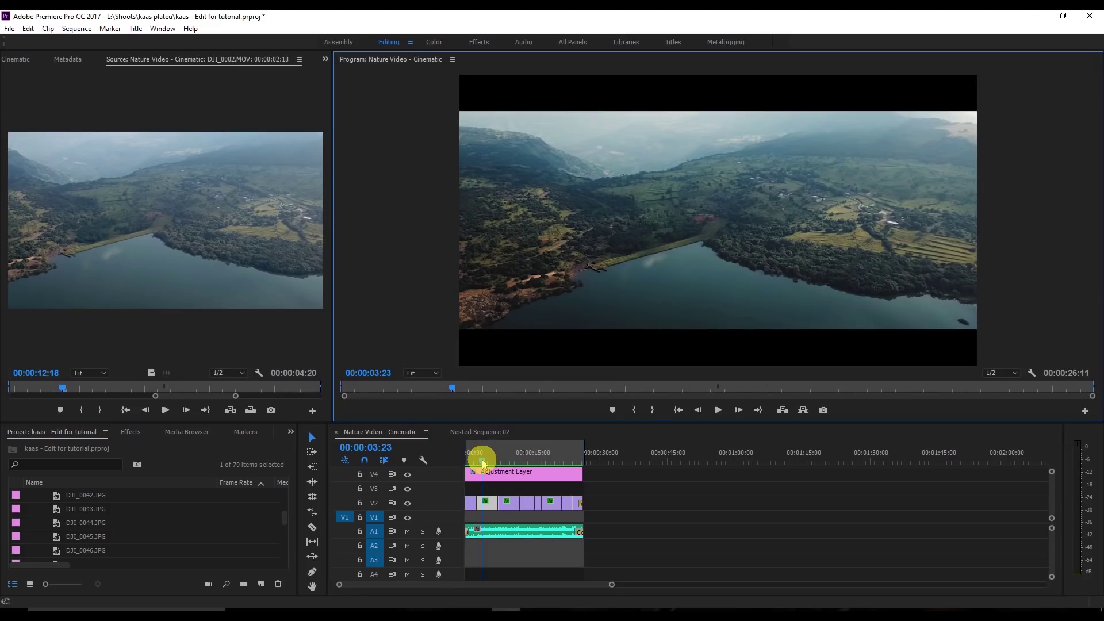
Alt-drag a copy of the A1 music clip to about 00:00:41, then park the playhead at 00:00:44
drag(482, 460, 471, 460)
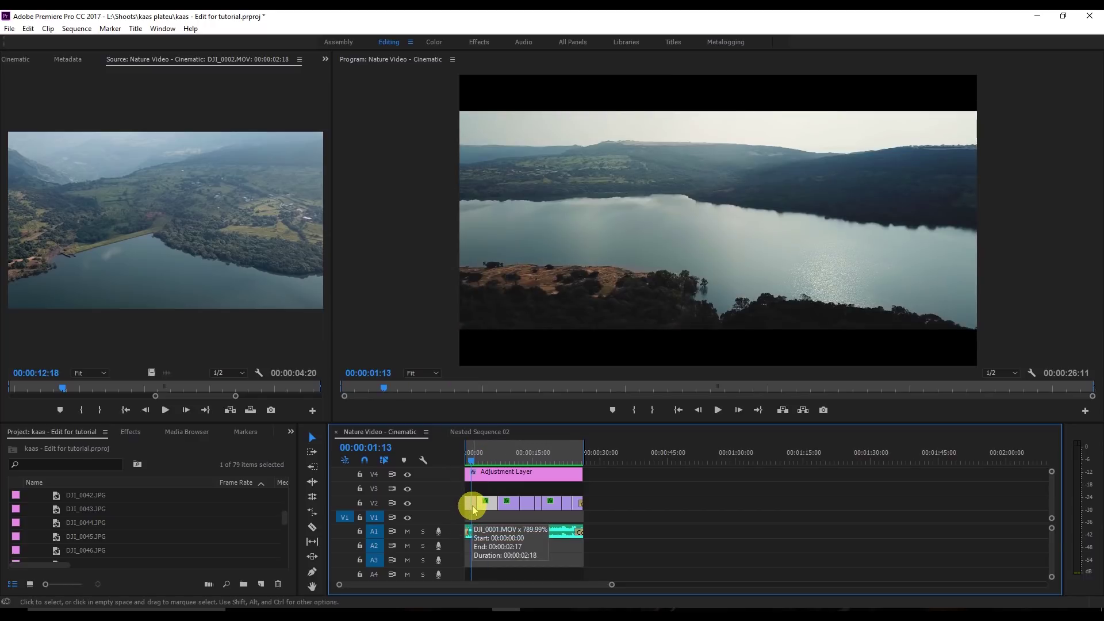
click(507, 532)
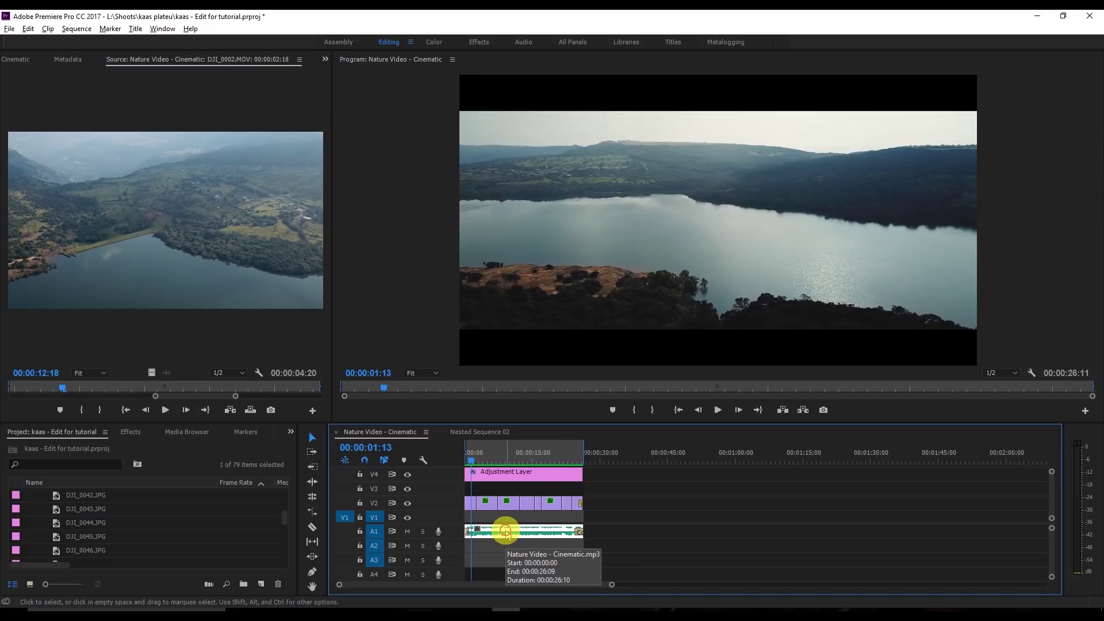
drag(506, 532, 702, 529)
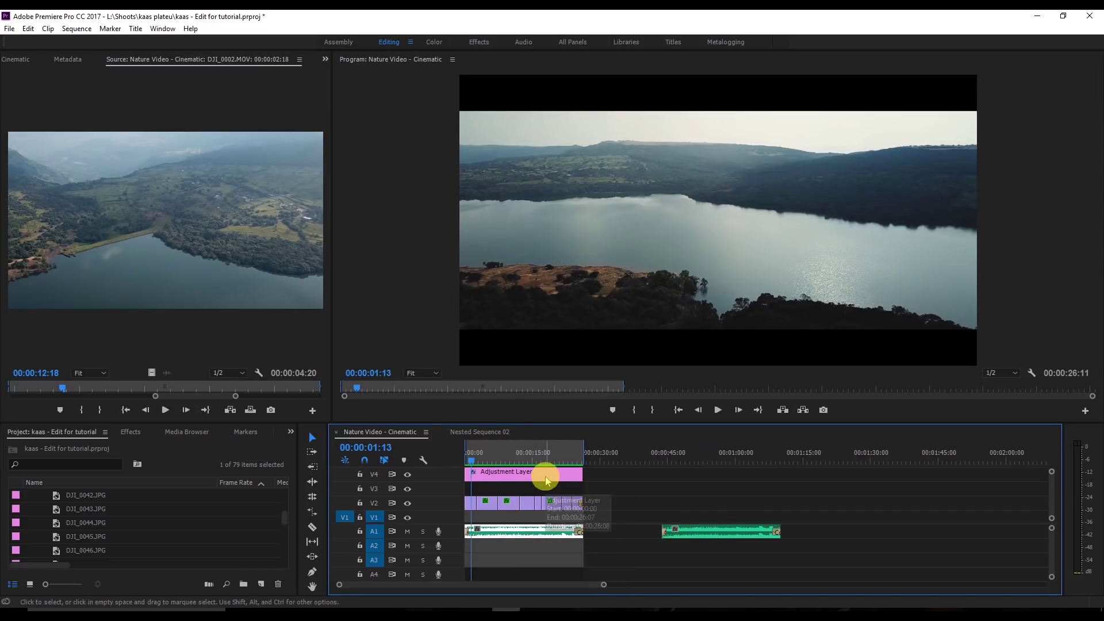
drag(473, 460, 655, 468)
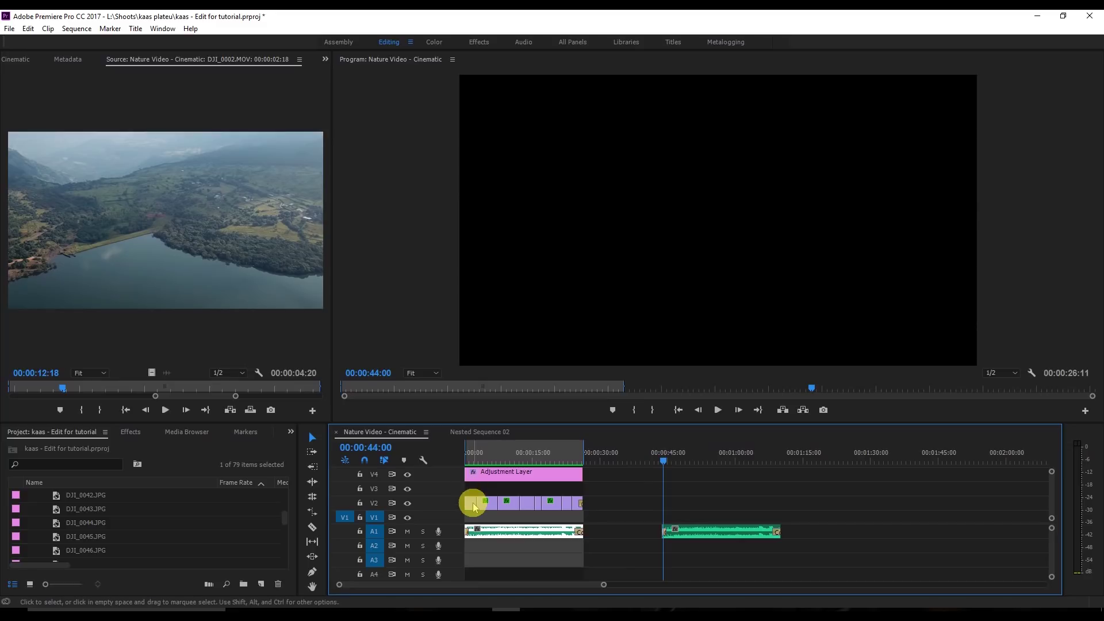
Load DJI_0001.MOV from V2 into the Source monitor and step through its opening frames
double_click(473, 506)
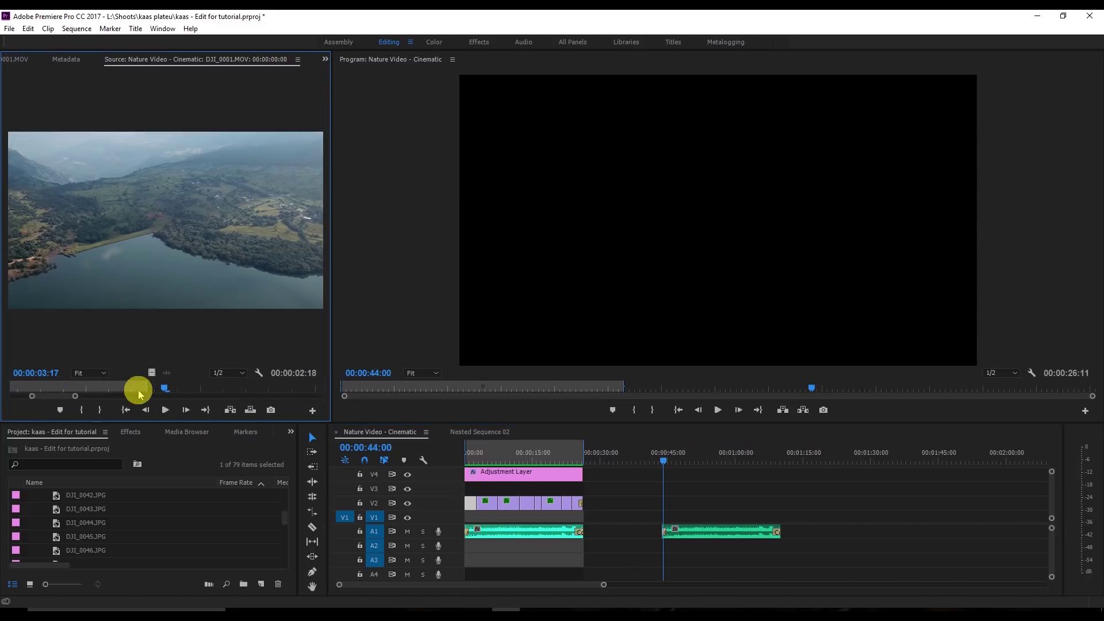
click(12, 388)
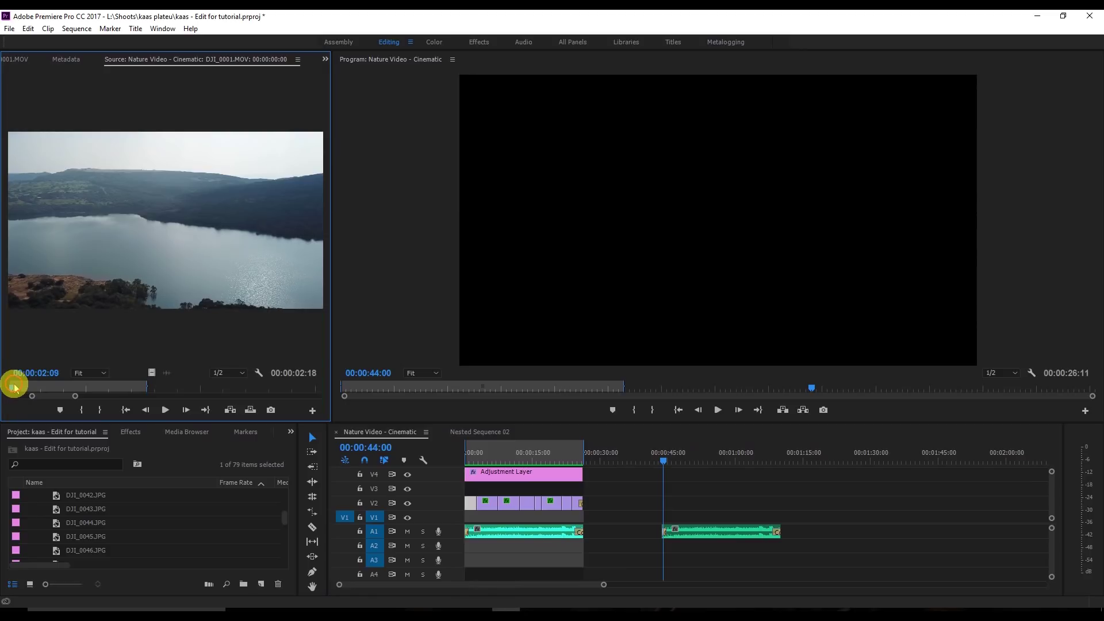
key(Right)
key(Right)
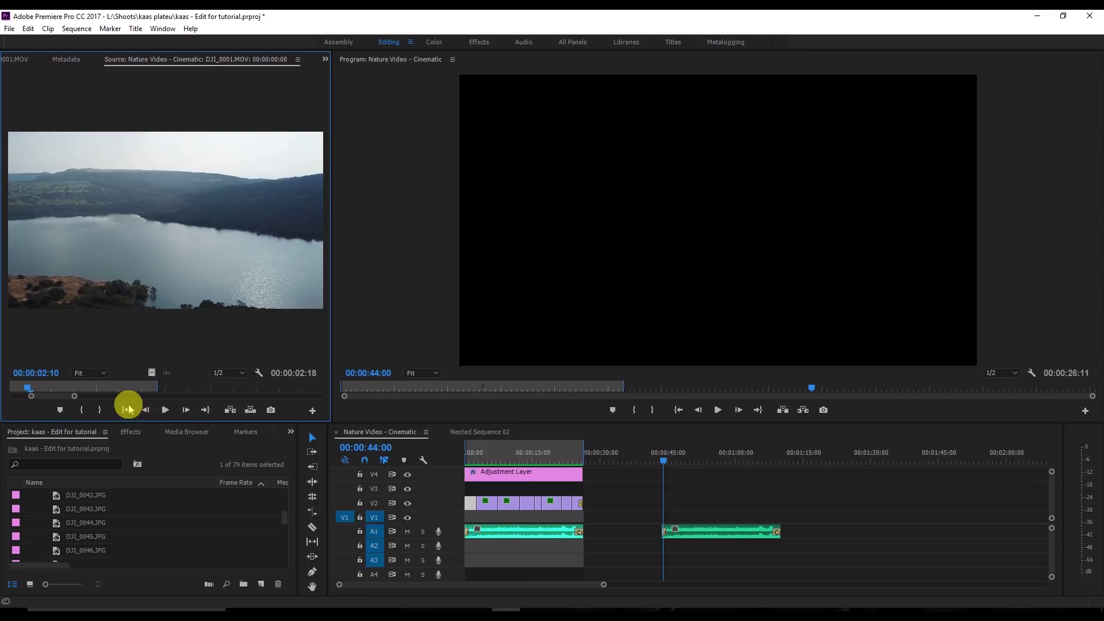
drag(75, 396, 186, 397)
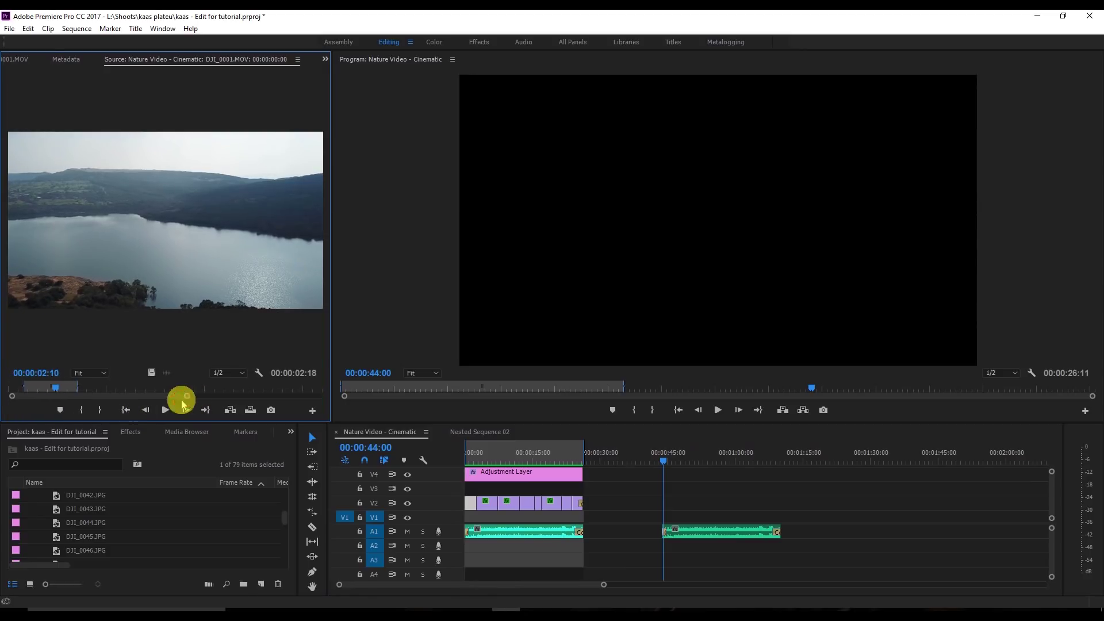
click(31, 387)
mouse_move(30, 387)
mouse_down()
mouse_move(79, 388)
mouse_move(29, 385)
mouse_up()
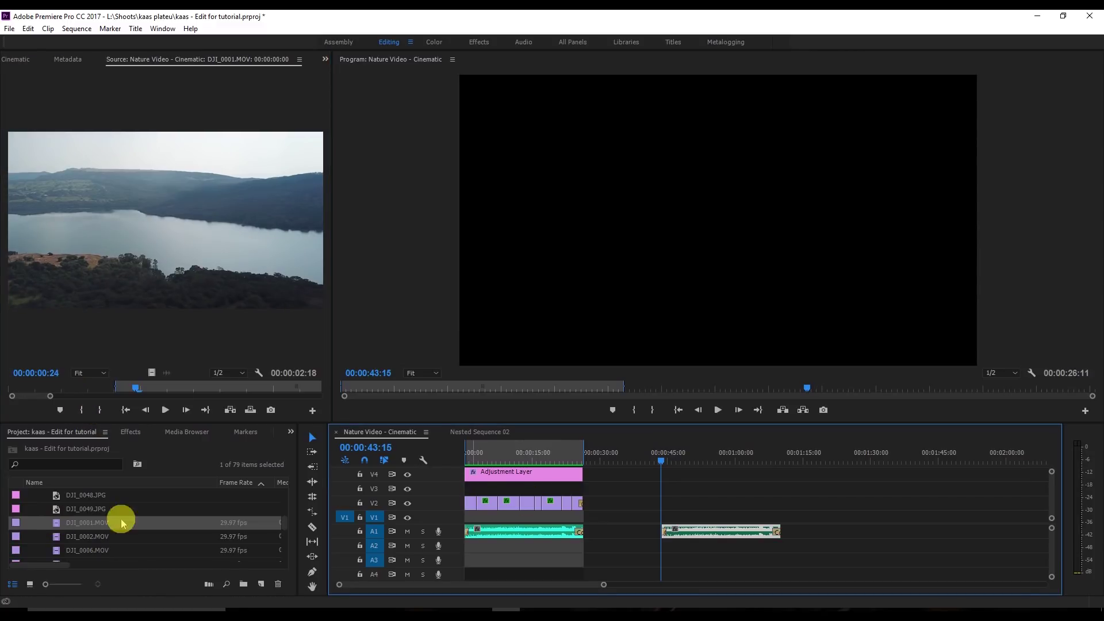
Place DJI_0001.MOV on track V2 at about 00:00:44 and play it back
drag(56, 525, 661, 505)
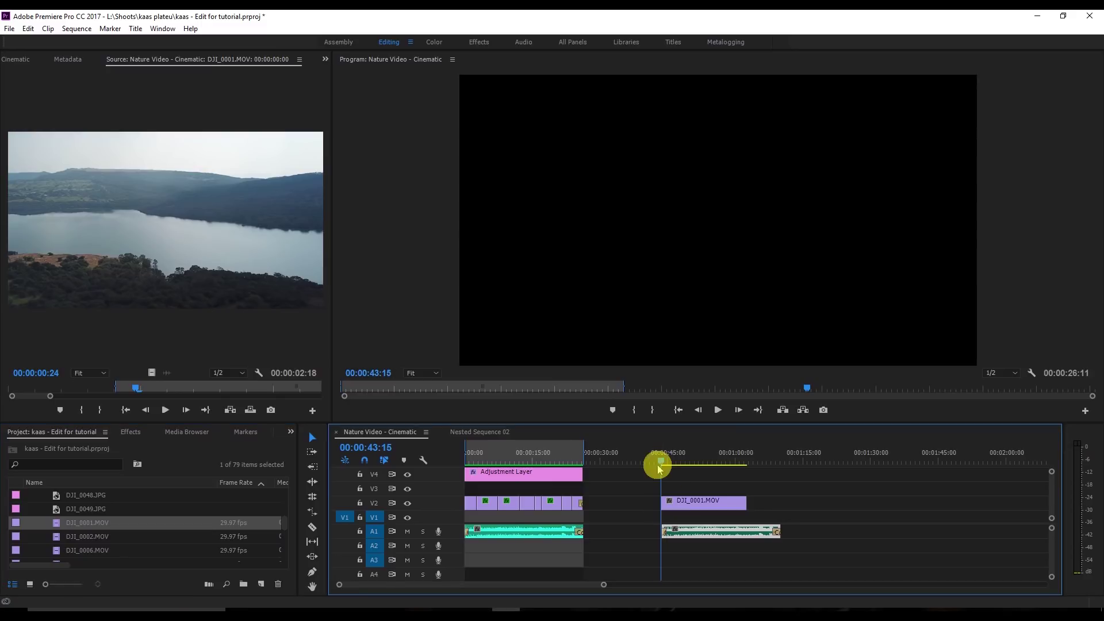
click(718, 410)
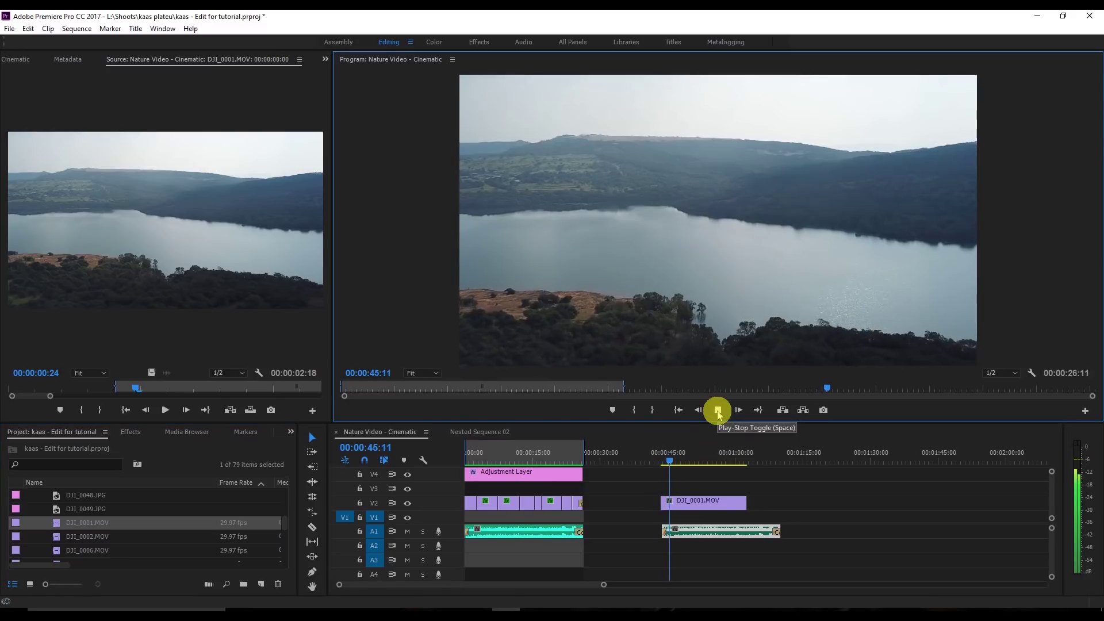
click(669, 464)
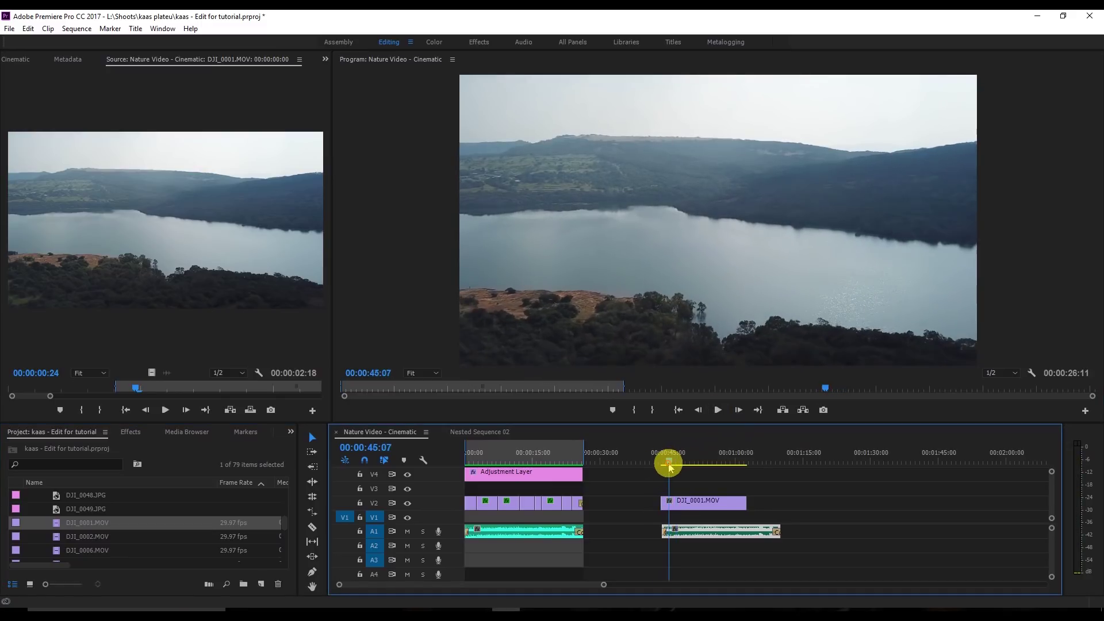
Mute audio track A1 and scrub the new lake clip to 00:00:46:13
click(408, 531)
drag(665, 464, 678, 465)
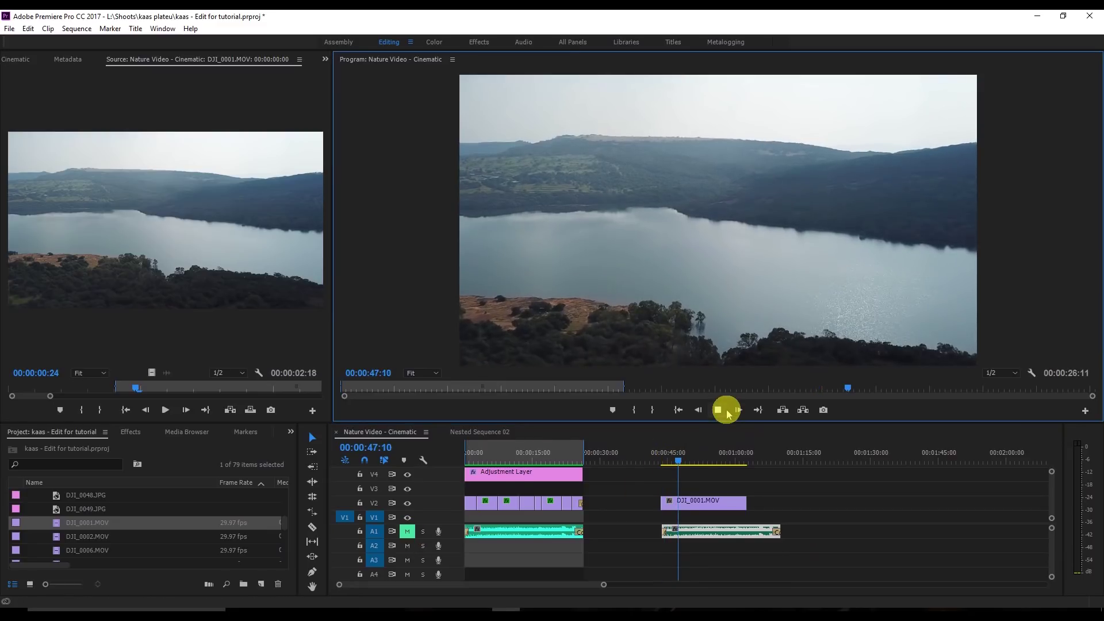
click(674, 460)
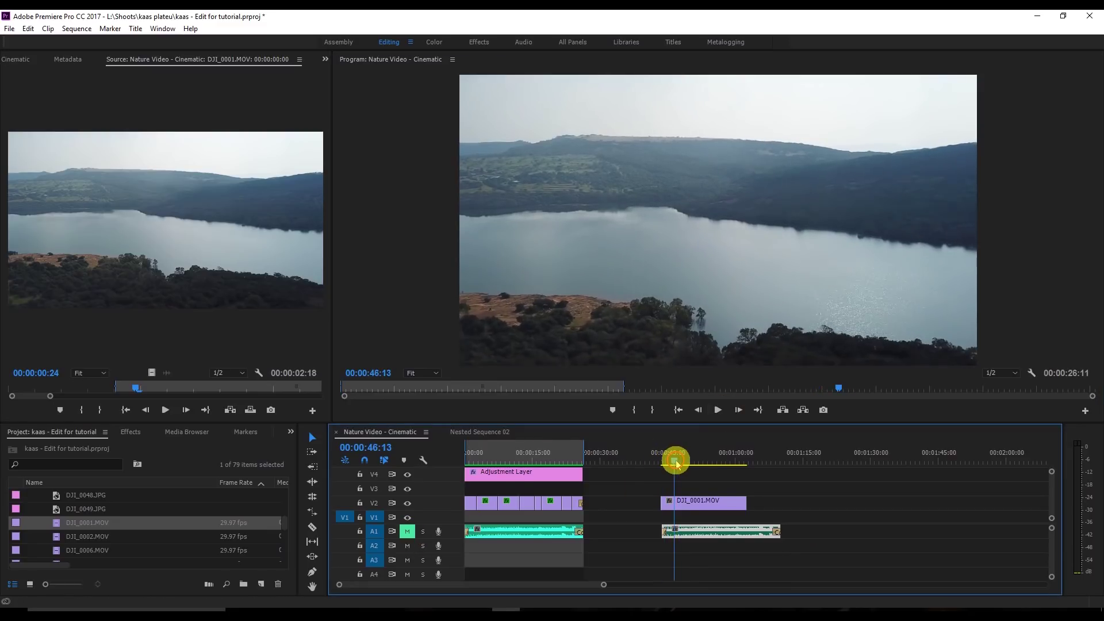
Set the V2 DJI_0001.MOV clip's speed to 800% via Speed/Duration
right_click(696, 504)
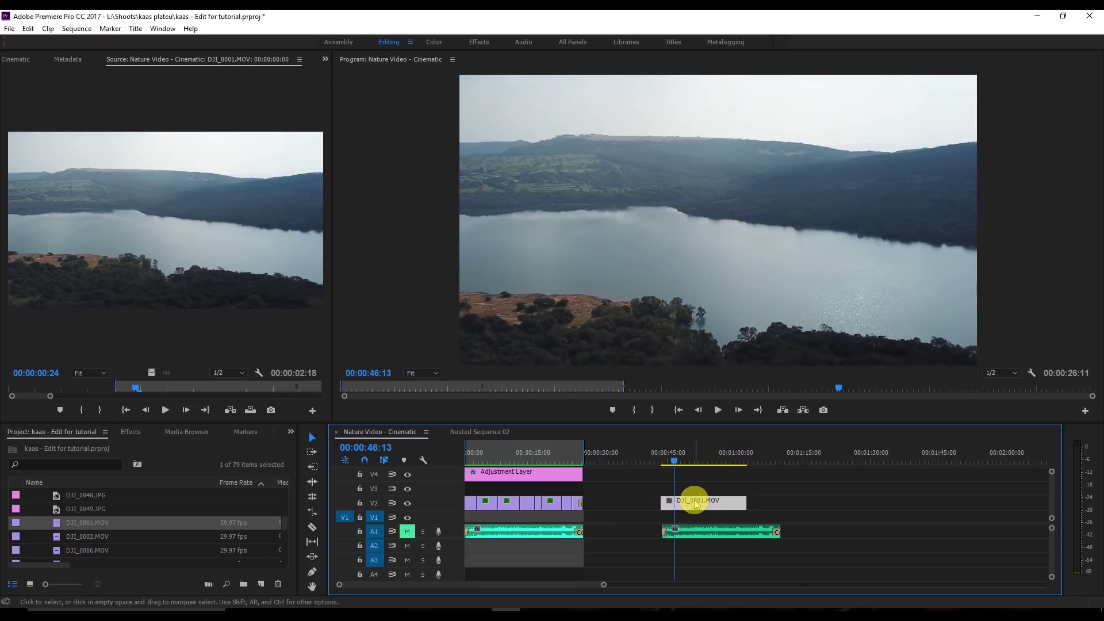
click(733, 394)
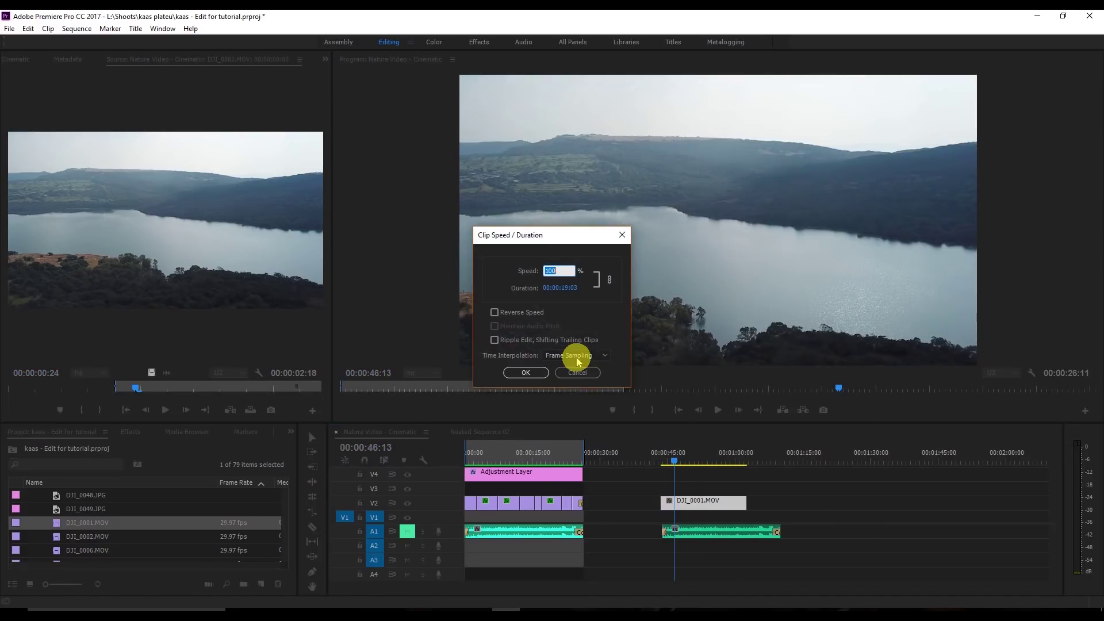
text(80)
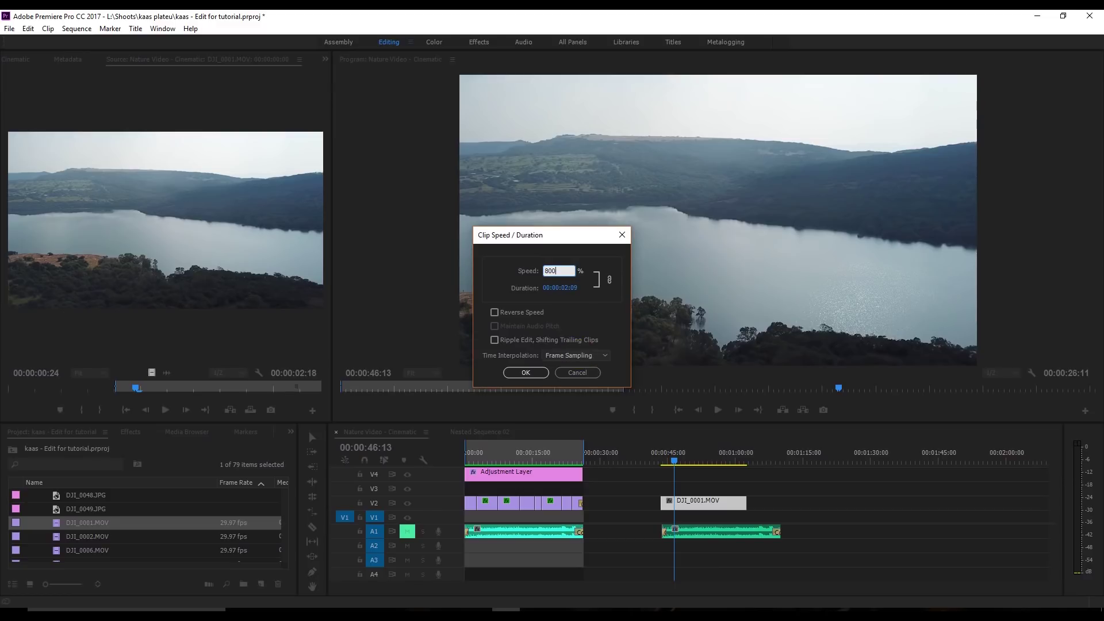
key(Return)
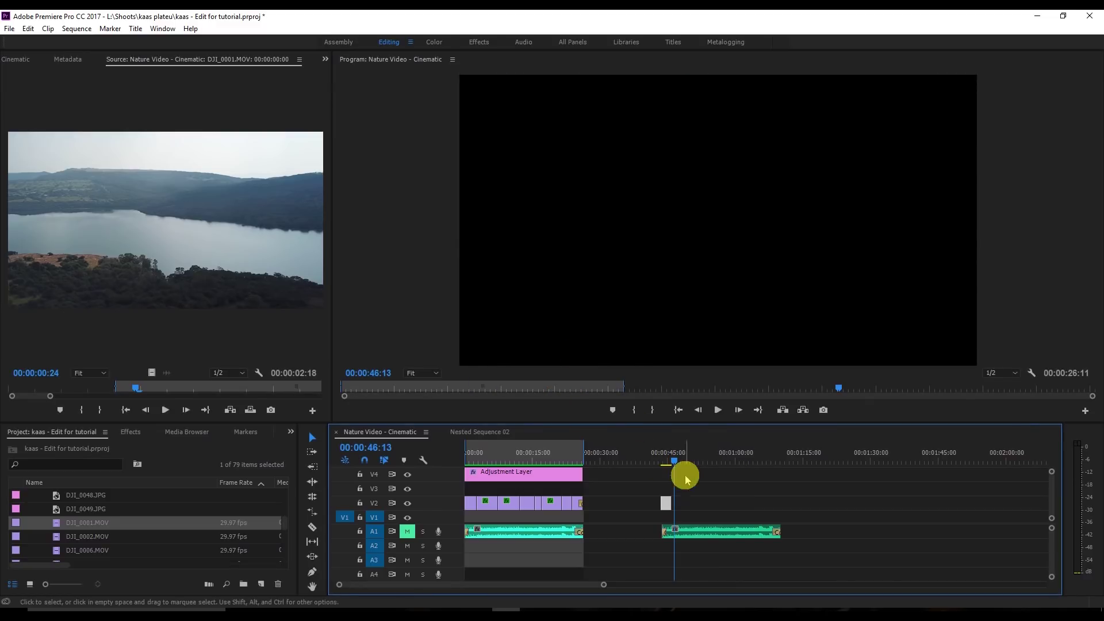
Preview the sped-up clip from its start at 00:00:44:03
click(663, 460)
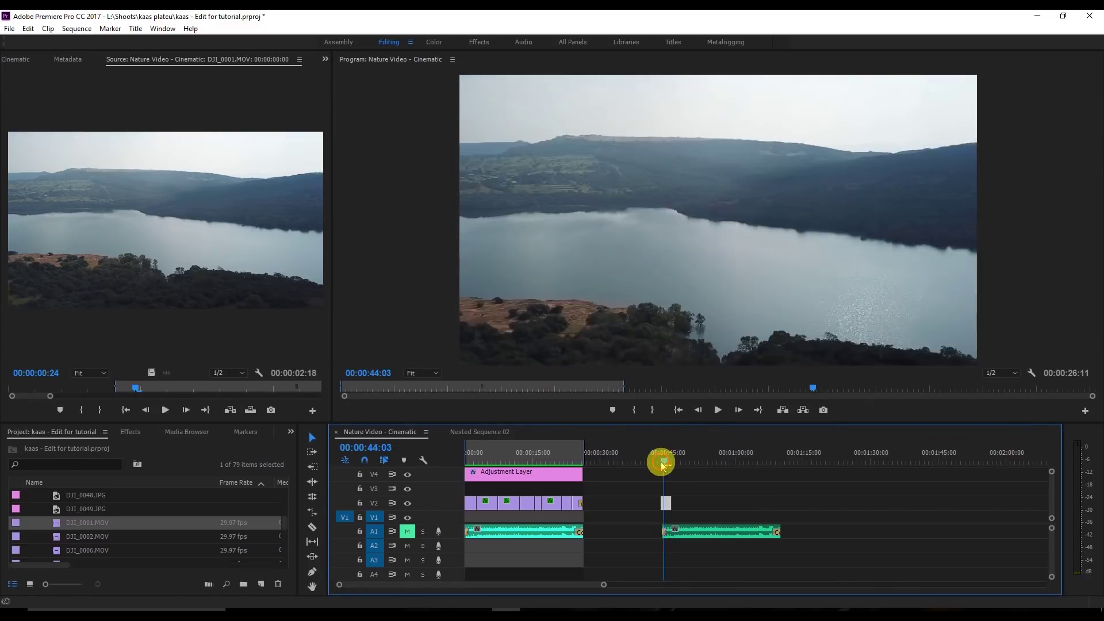
click(718, 410)
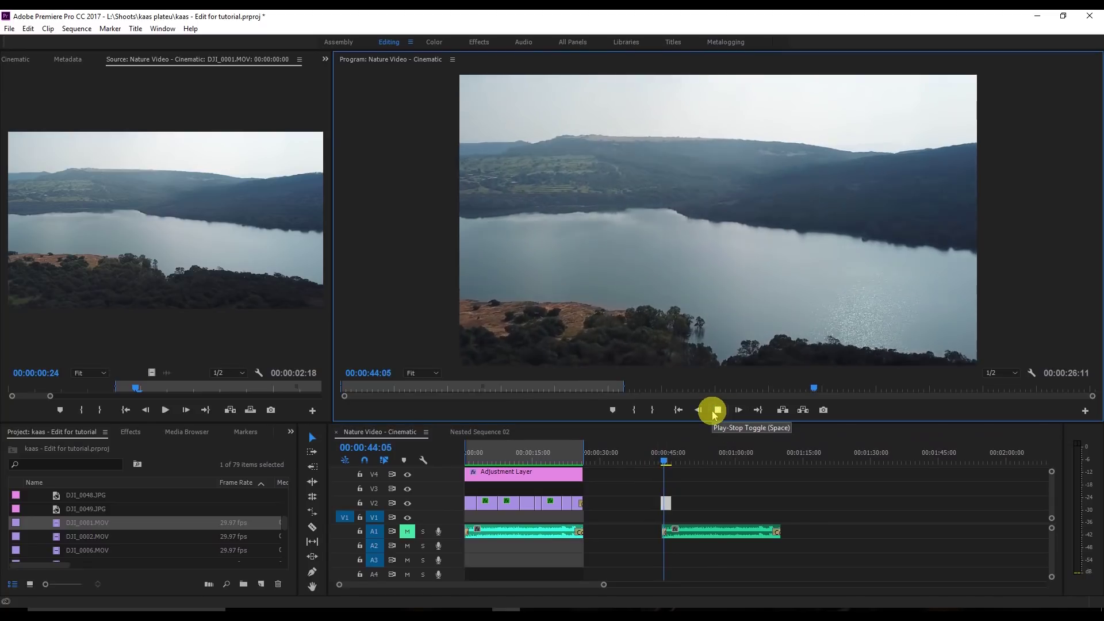
click(662, 460)
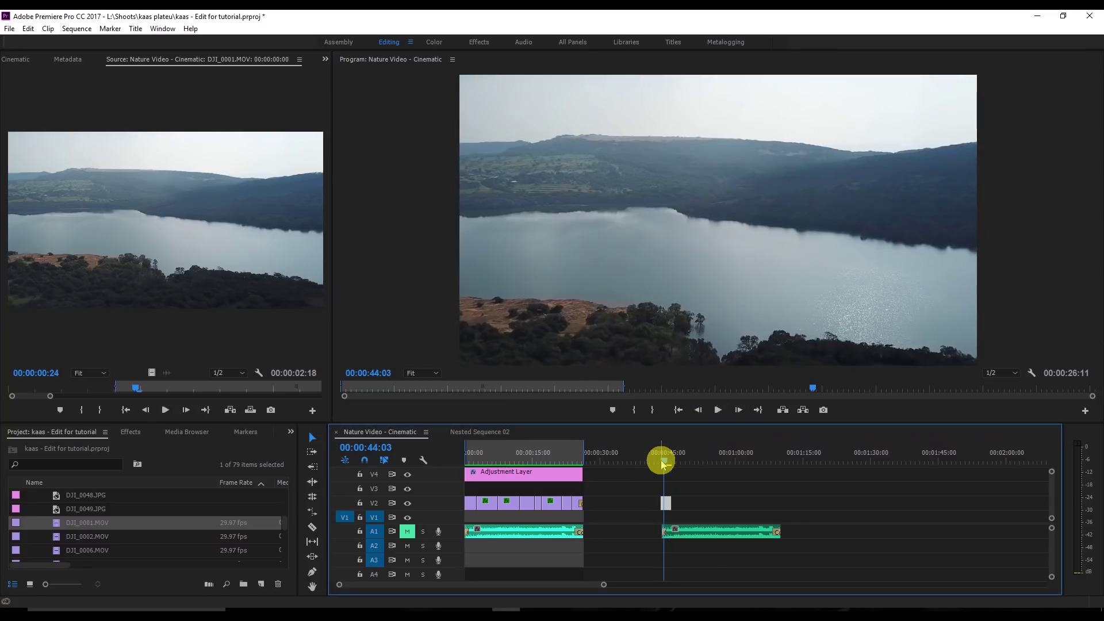
Search effects for 'lume', drop Lumetri Color onto DJI_0001.MOV, and show its Effect Controls
click(124, 434)
click(65, 446)
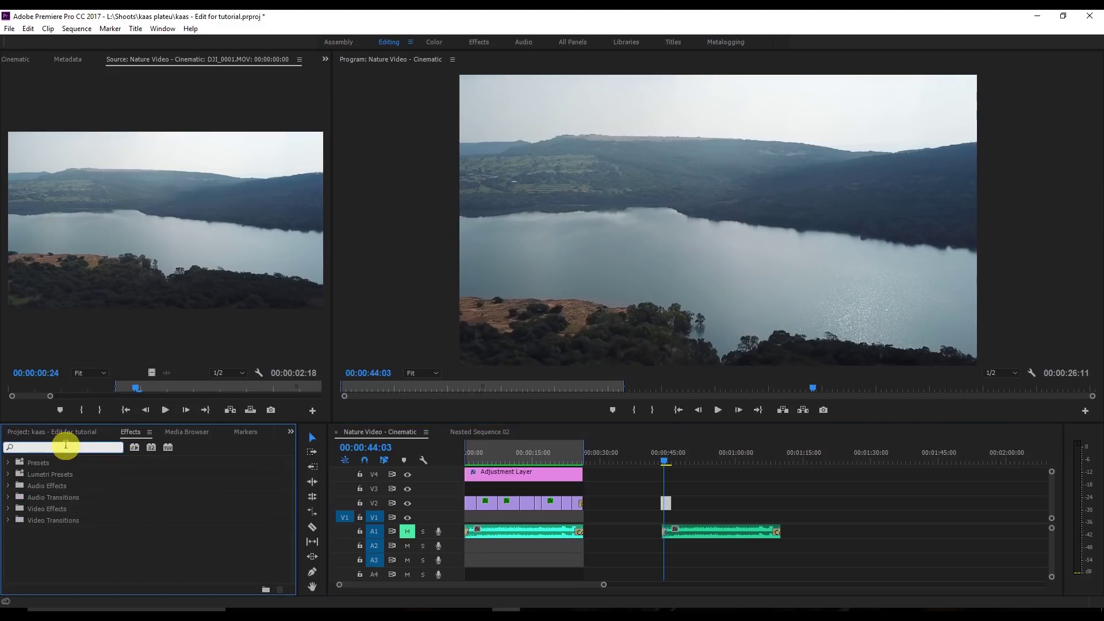
text(lumetri)
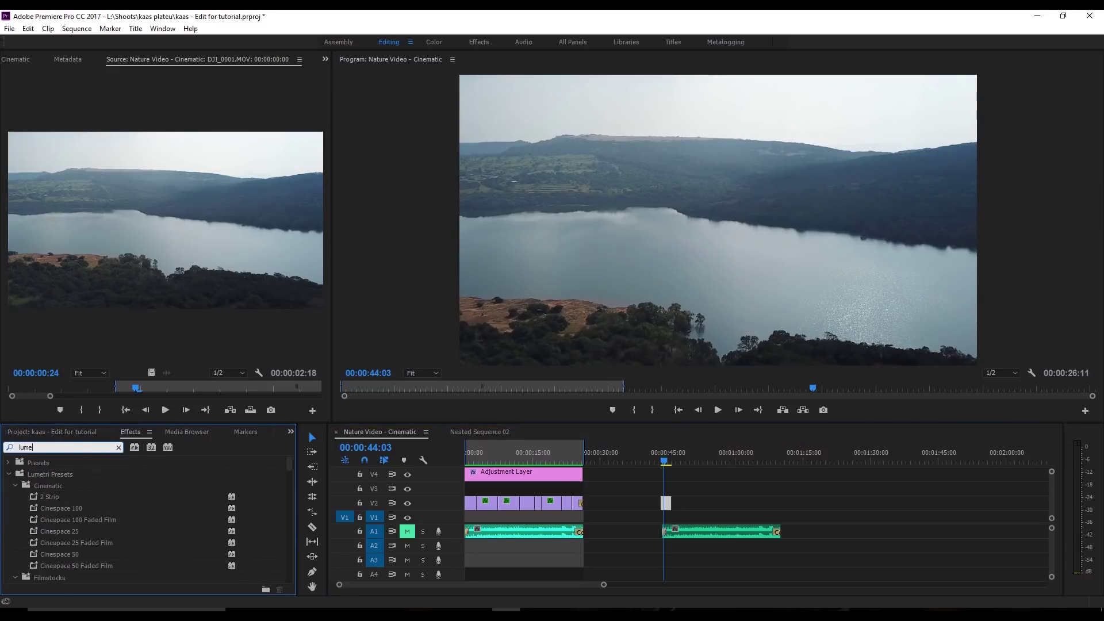
click(9, 475)
drag(34, 538, 666, 502)
click(7, 60)
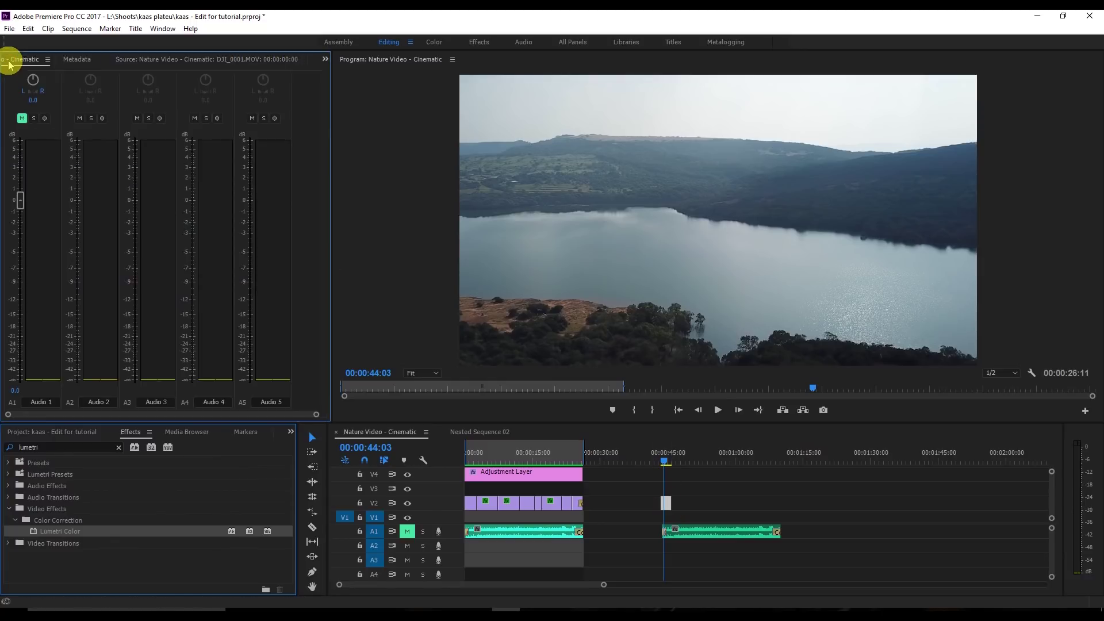
click(9, 57)
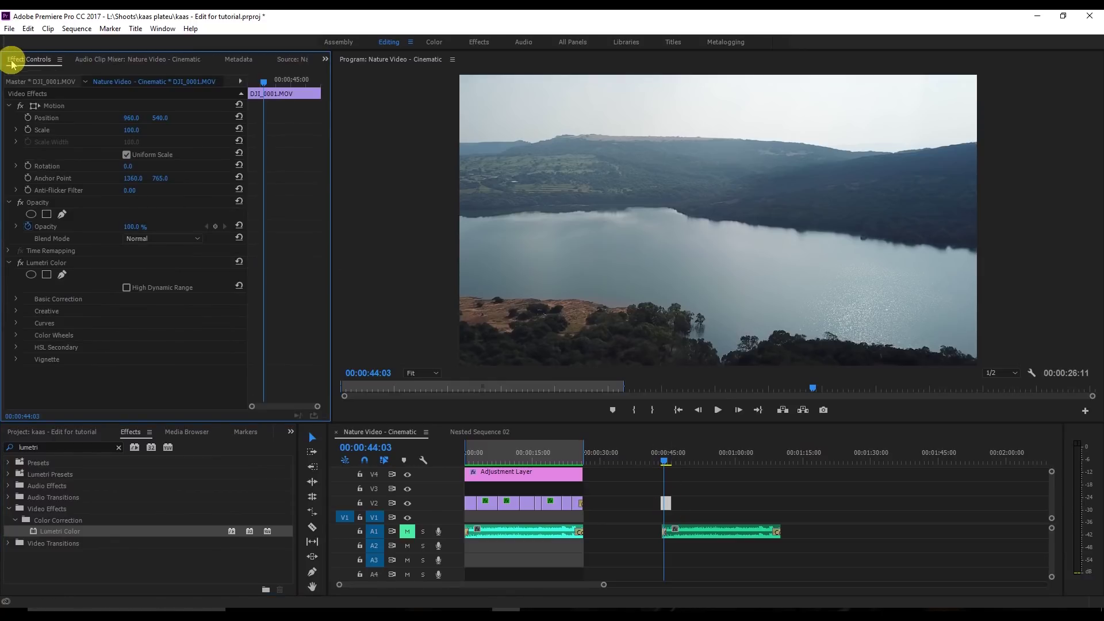
In Lumetri Basic Correction, set Tint -4, Contrast 24, Highlights -37, Shadows 18, Blacks -26
click(15, 301)
drag(323, 214, 322, 291)
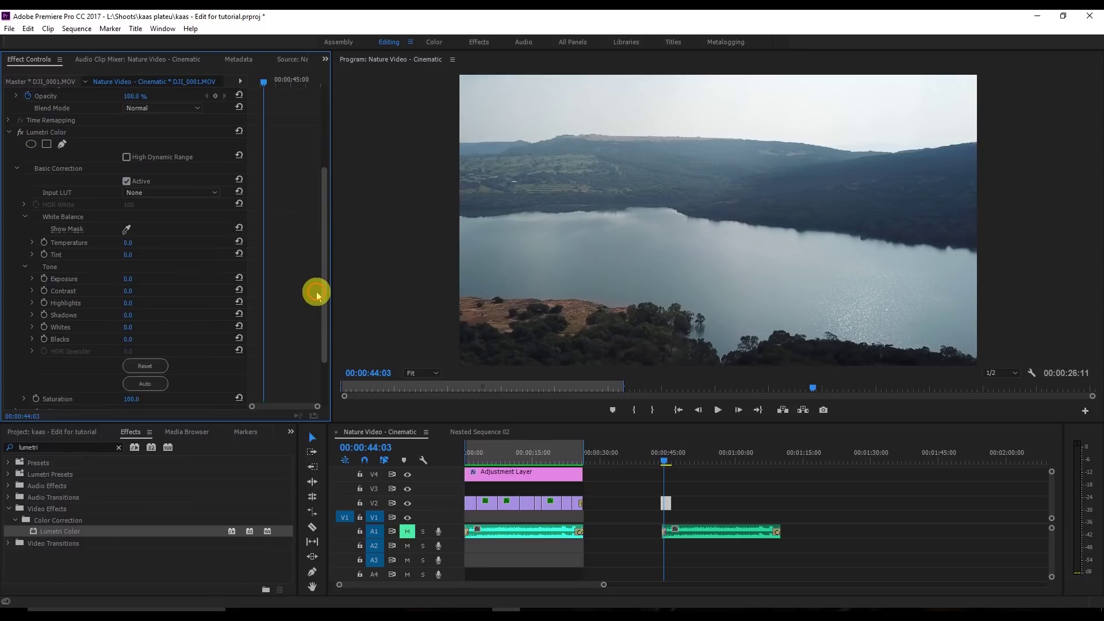
drag(126, 240, 130, 241)
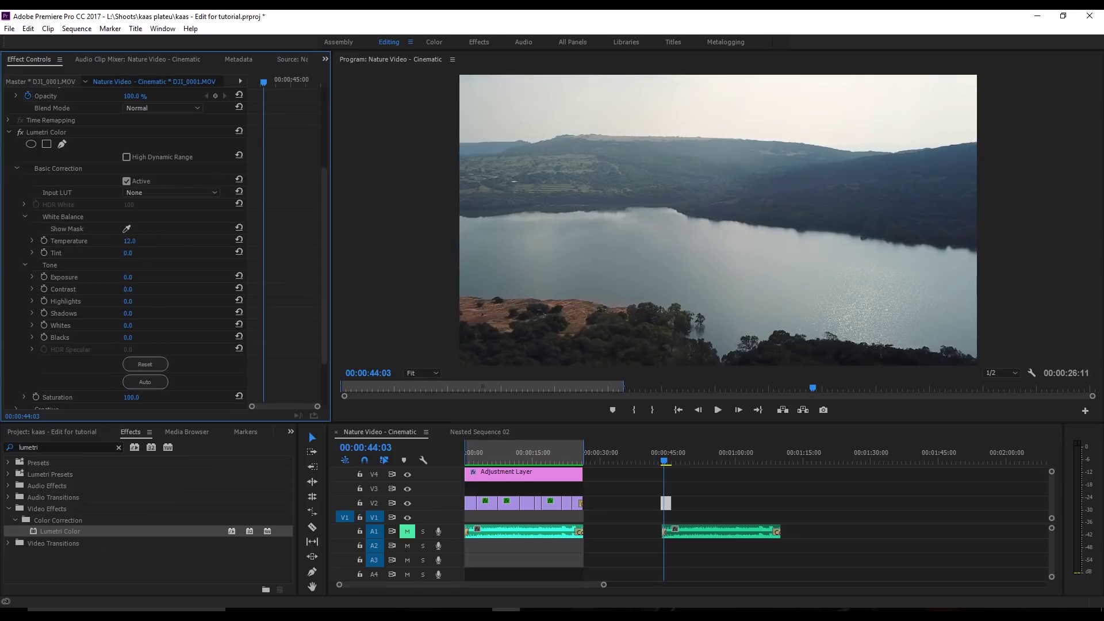
drag(127, 252, 122, 253)
drag(127, 289, 140, 289)
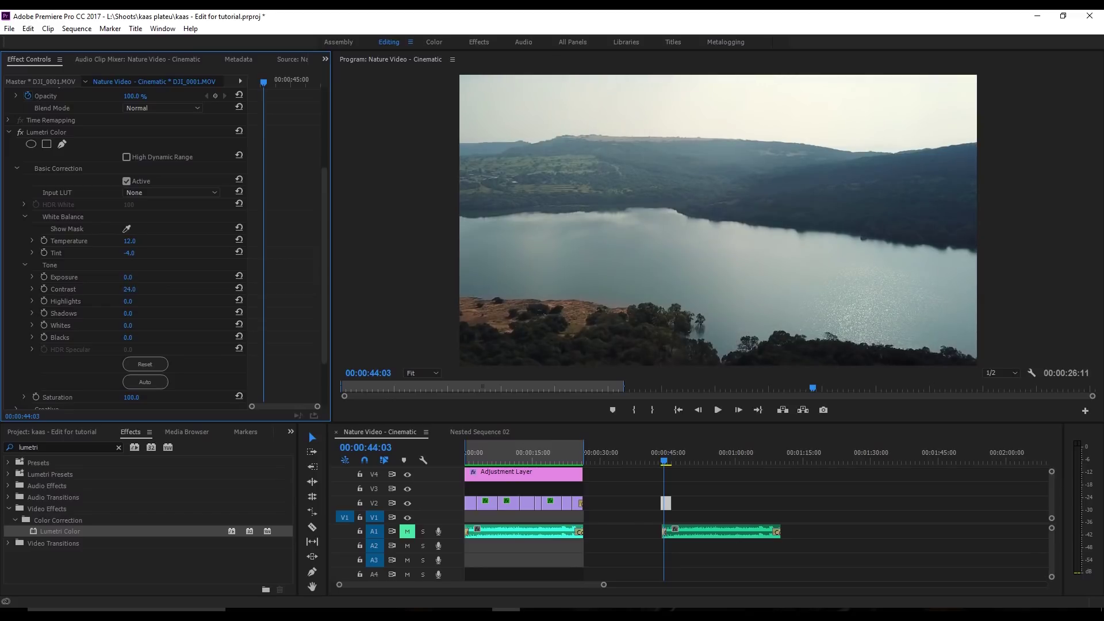
drag(128, 338, 106, 301)
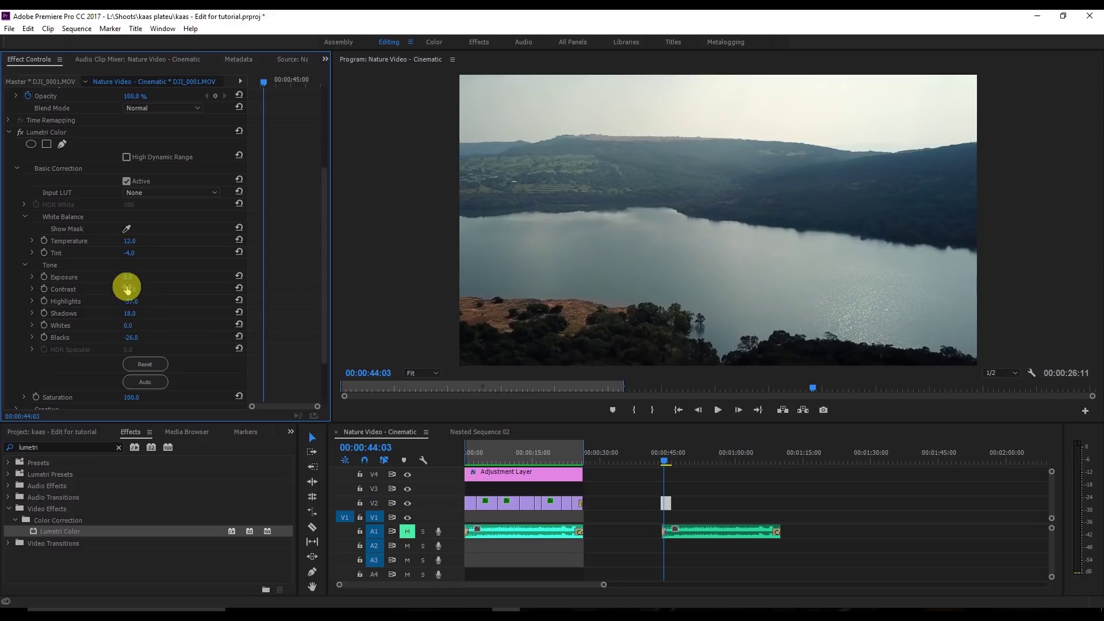
drag(127, 288, 141, 287)
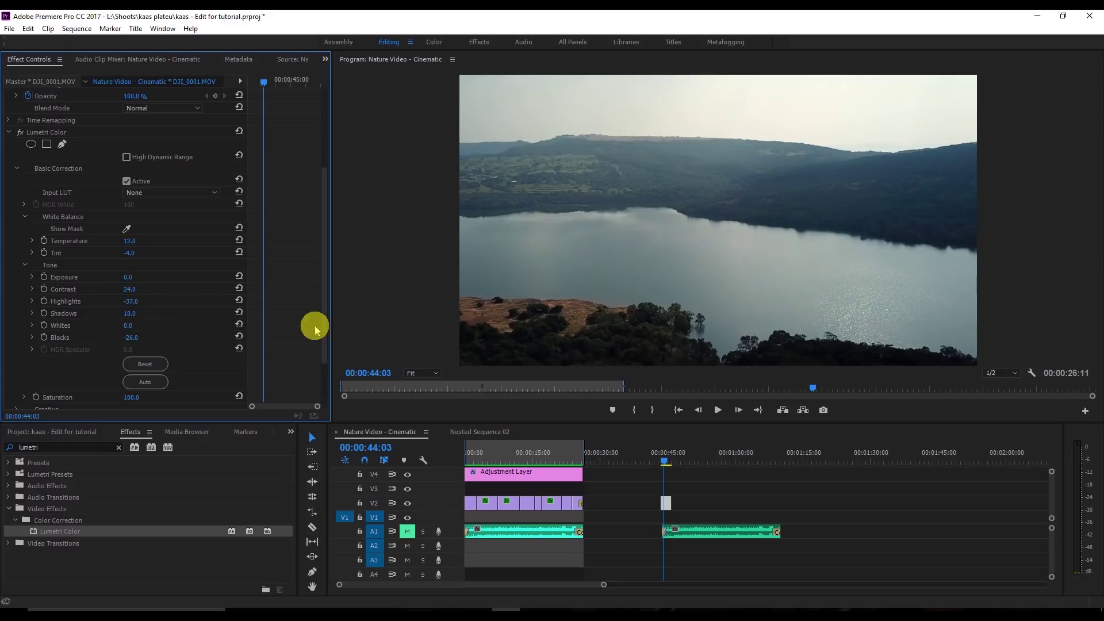
scroll(322, 319, down, 1)
drag(322, 319, 320, 355)
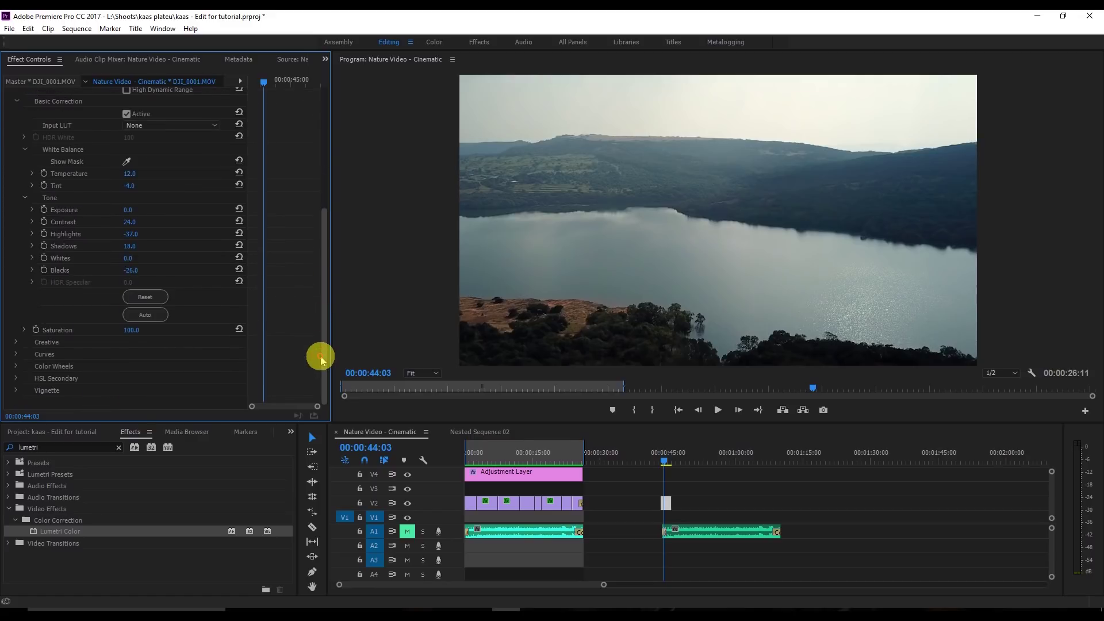
Set the Lumetri Creative section's Faded Film amount to 15
click(18, 343)
scroll(327, 257, down, 5)
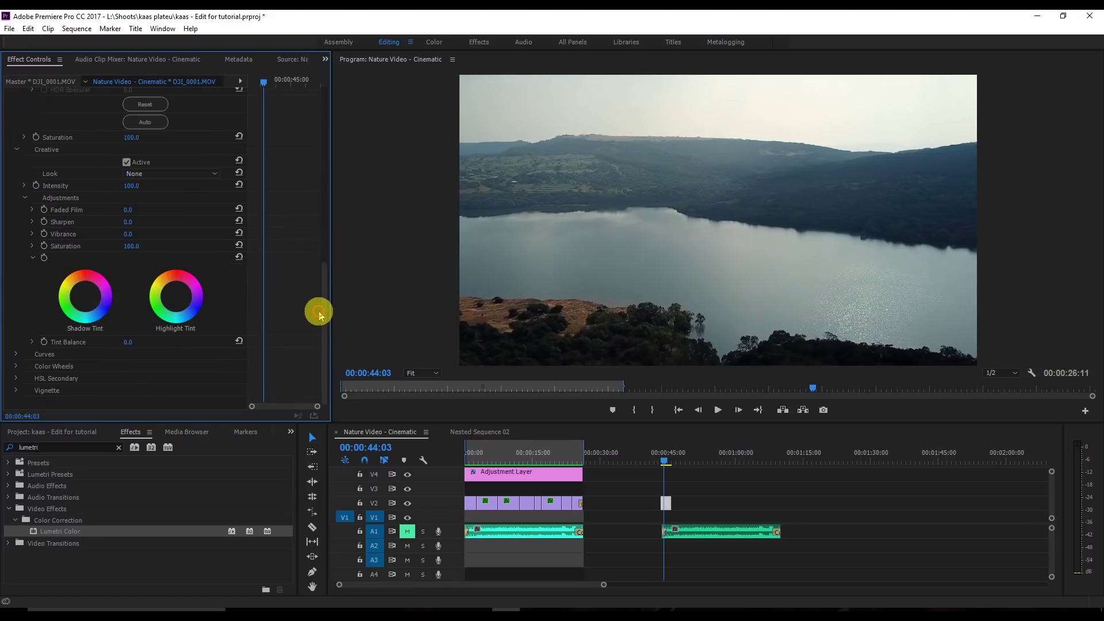
click(131, 211)
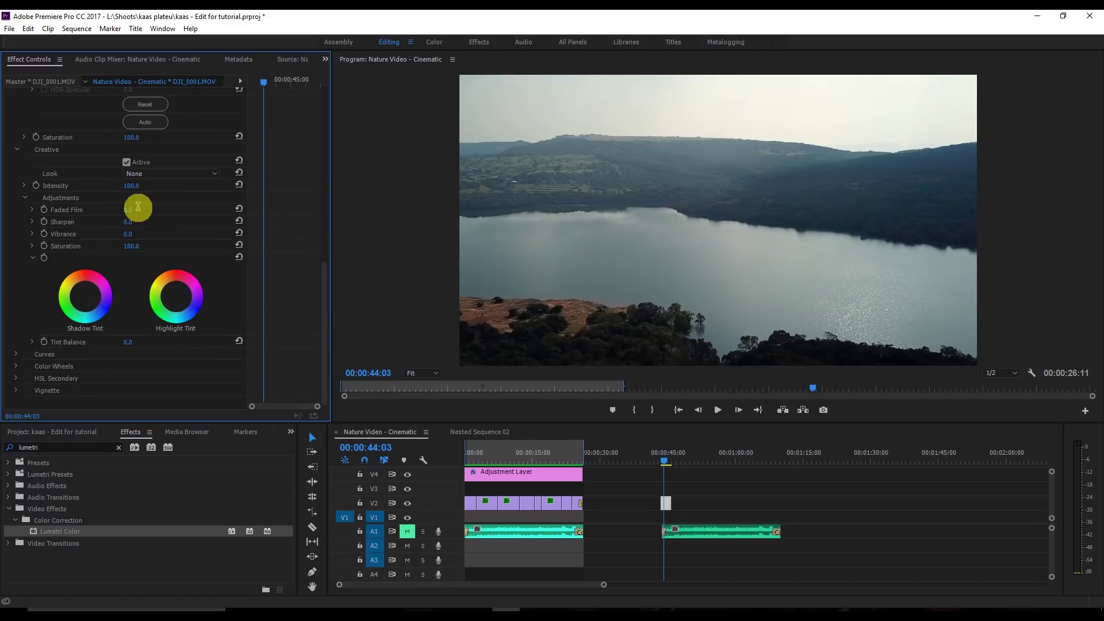
key(Return)
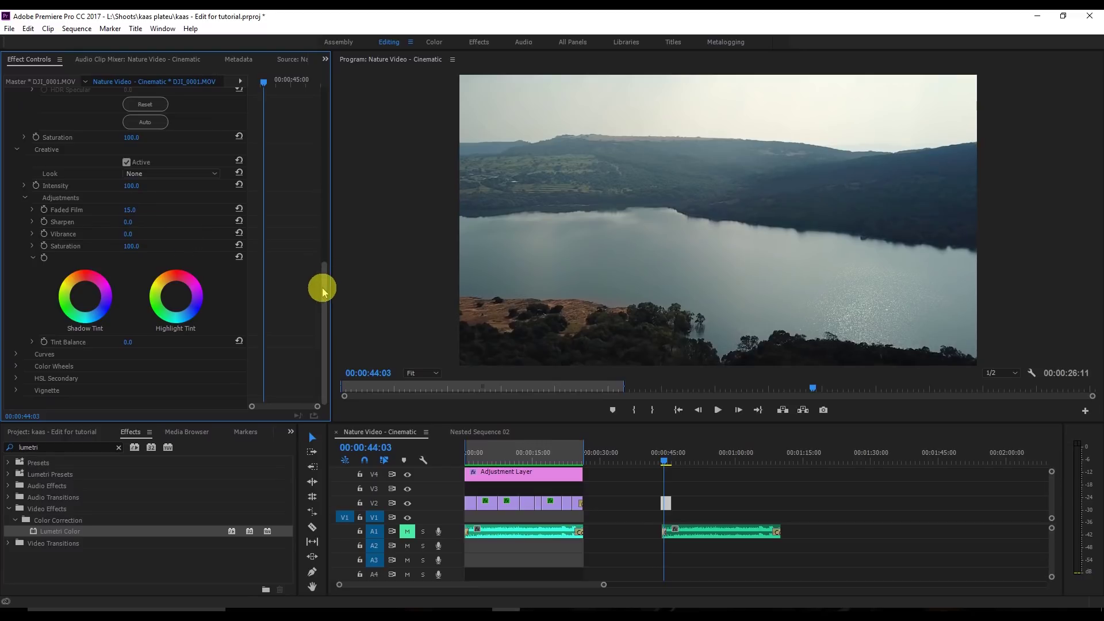
Expand the Lumetri Curves section to reveal the RGB curve
scroll(322, 287, up, 1)
scroll(173, 322, down, 1)
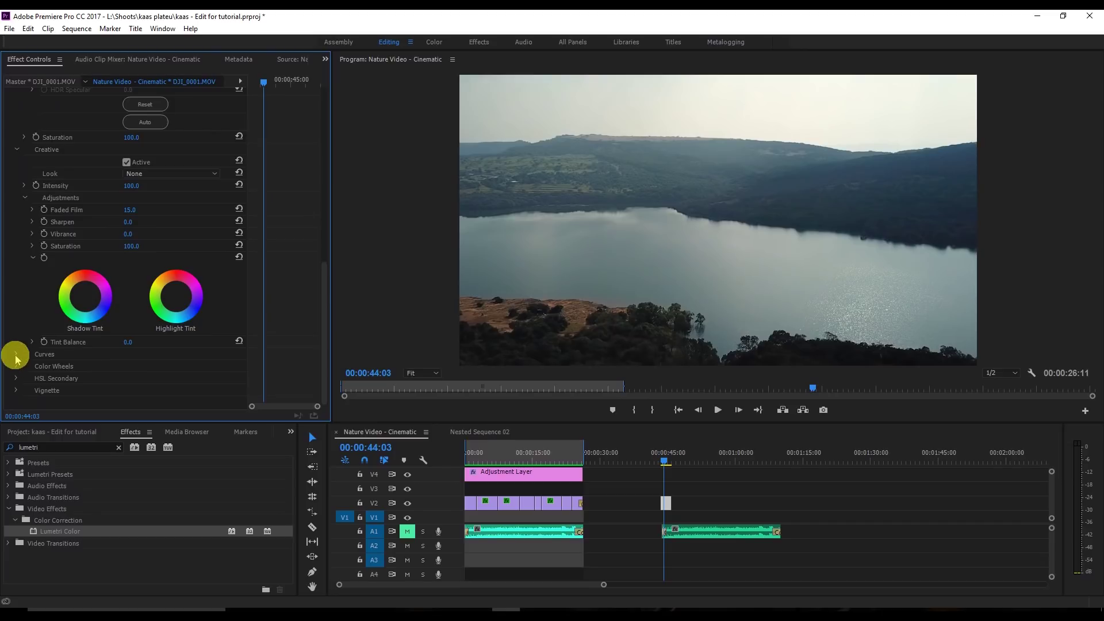
click(14, 356)
drag(323, 268, 323, 314)
Add two RGB curve points, raise the upper, lower the lower, and pull the white endpoint down
click(98, 332)
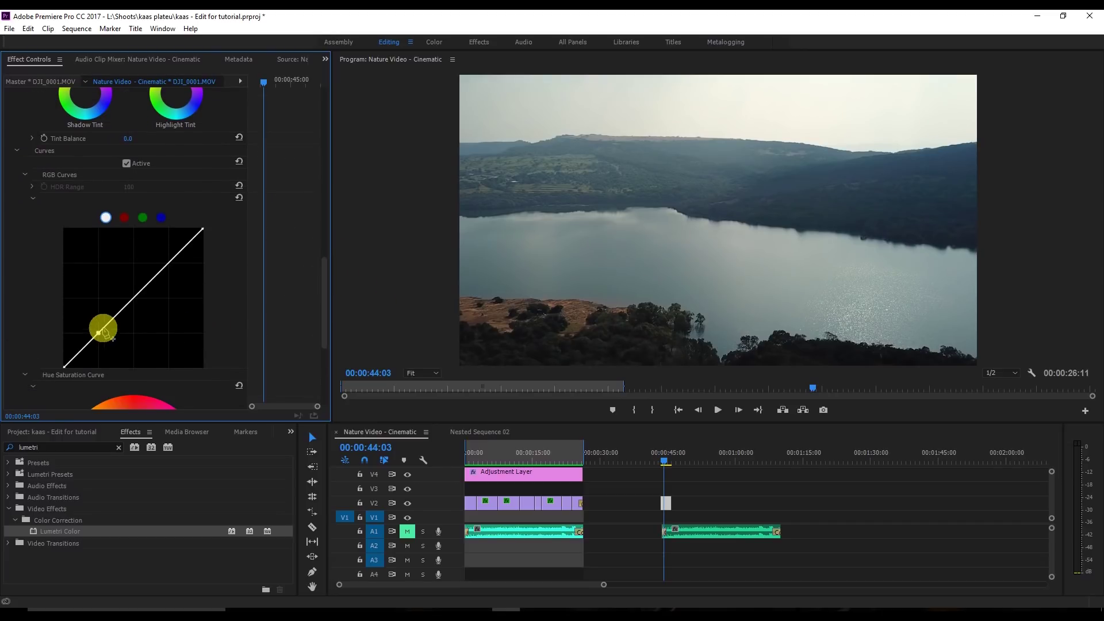
click(138, 294)
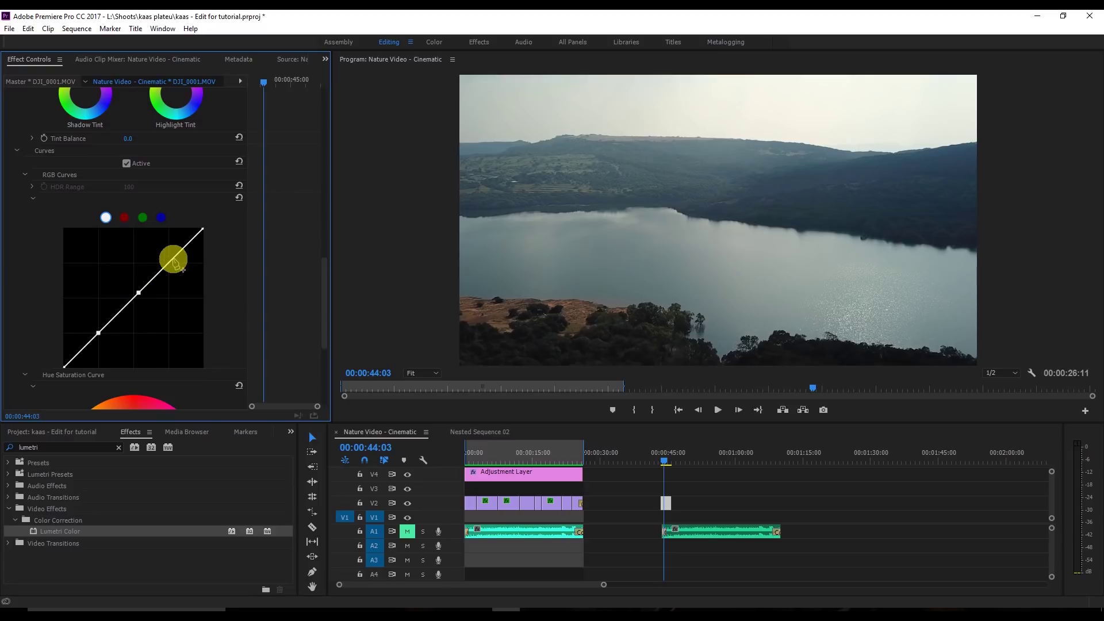
drag(174, 258, 170, 256)
click(98, 332)
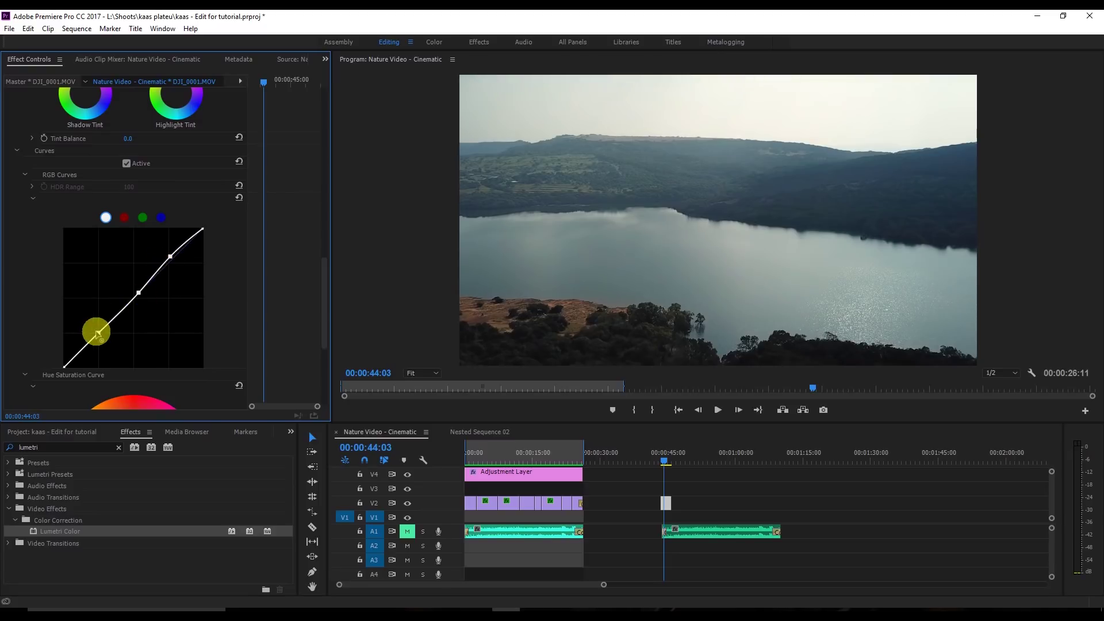
drag(98, 334, 69, 361)
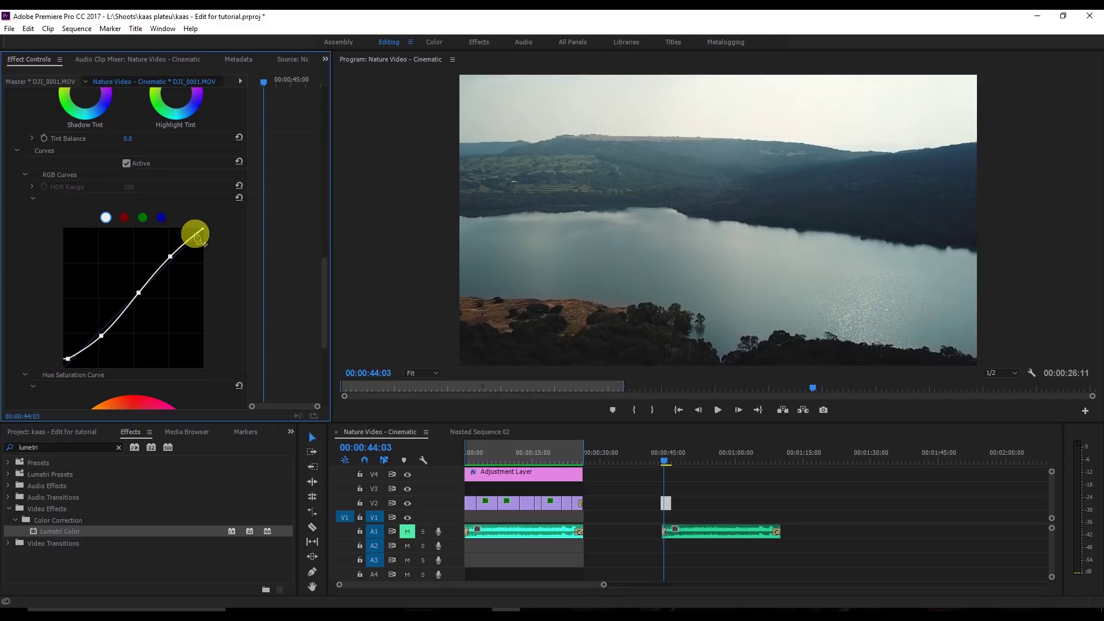
drag(203, 230, 205, 236)
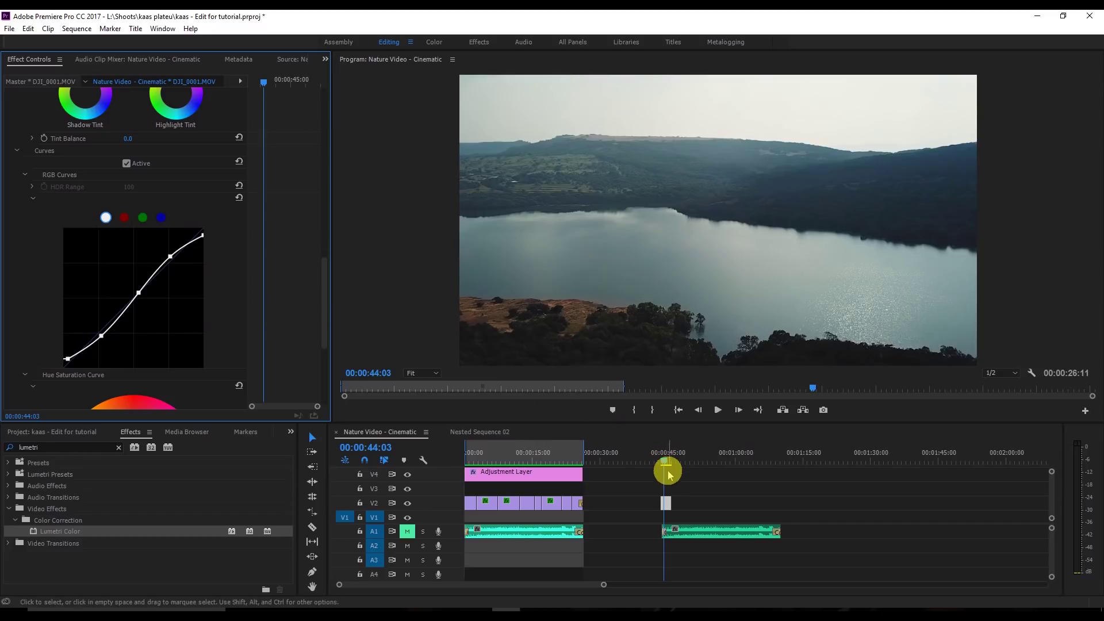
drag(664, 463, 664, 461)
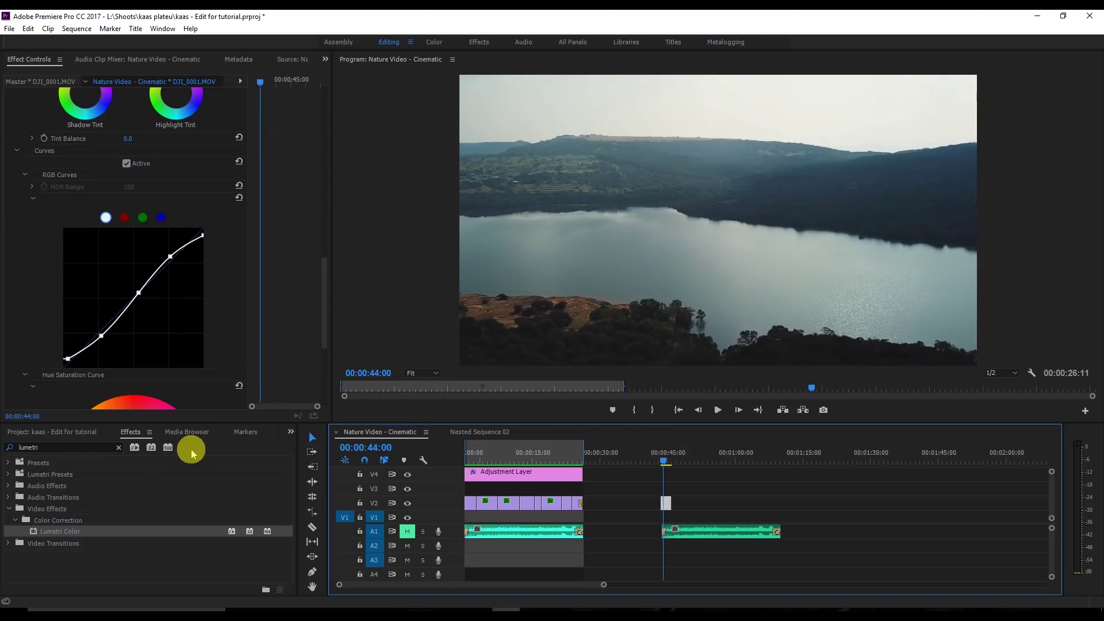
Create a 1920×1080 adjustment layer in the Project panel and drop it on V4 at 00:00:44
click(25, 436)
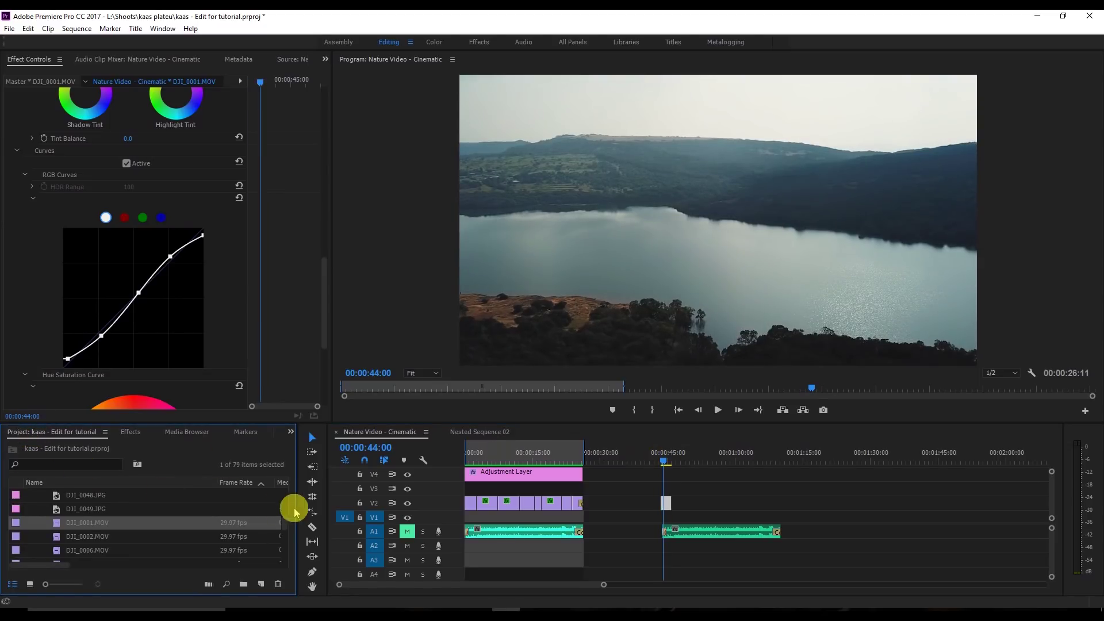
drag(288, 506, 283, 557)
right_click(109, 561)
click(178, 505)
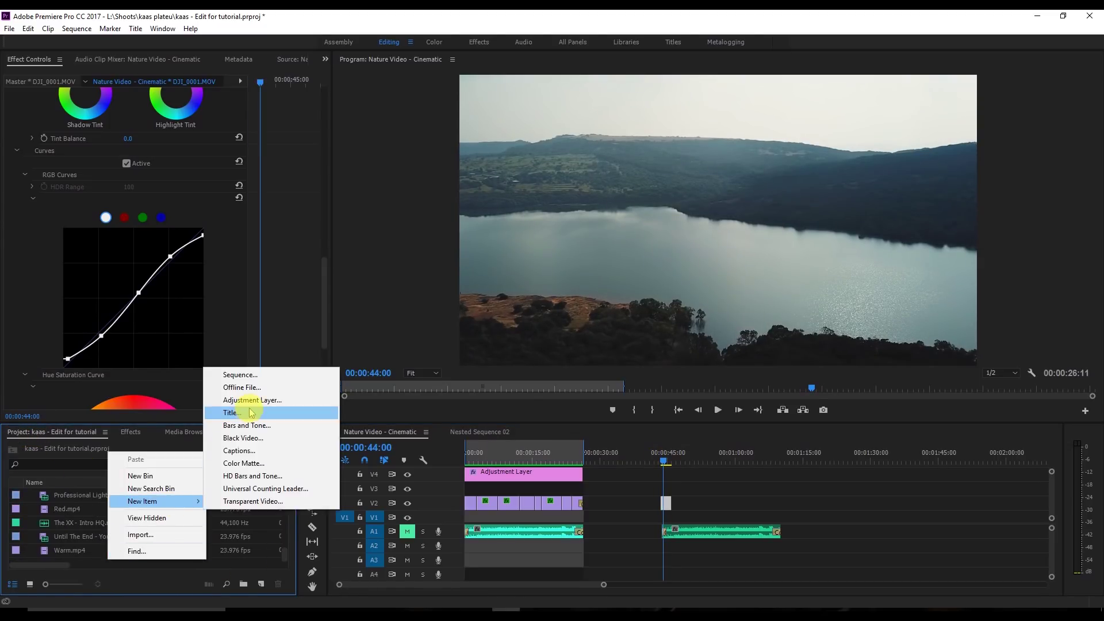
click(251, 400)
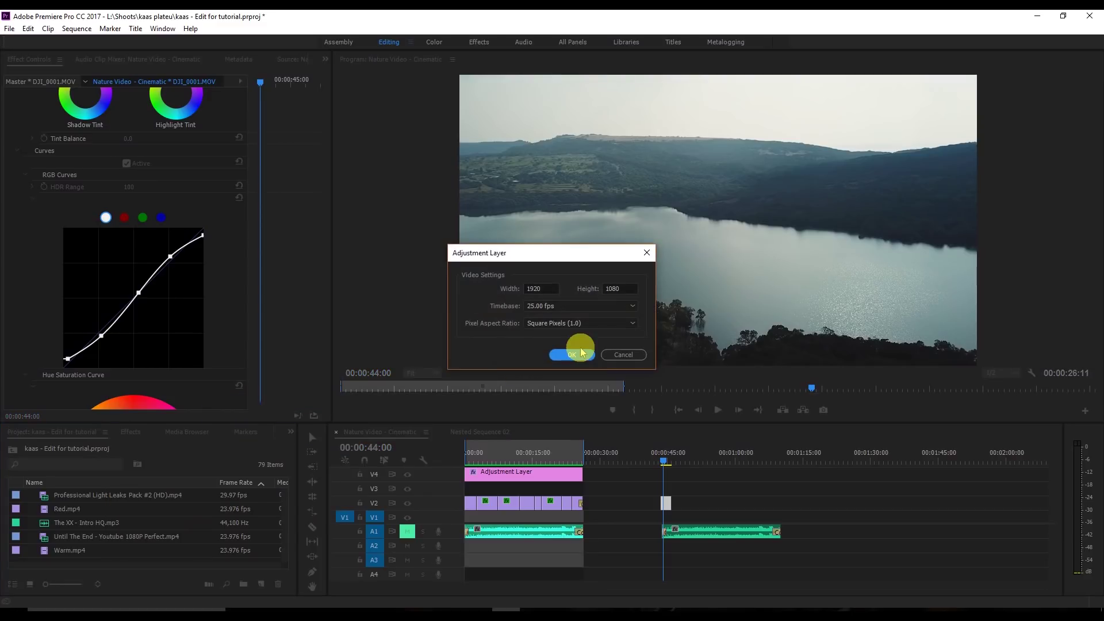
click(575, 355)
drag(42, 498, 525, 463)
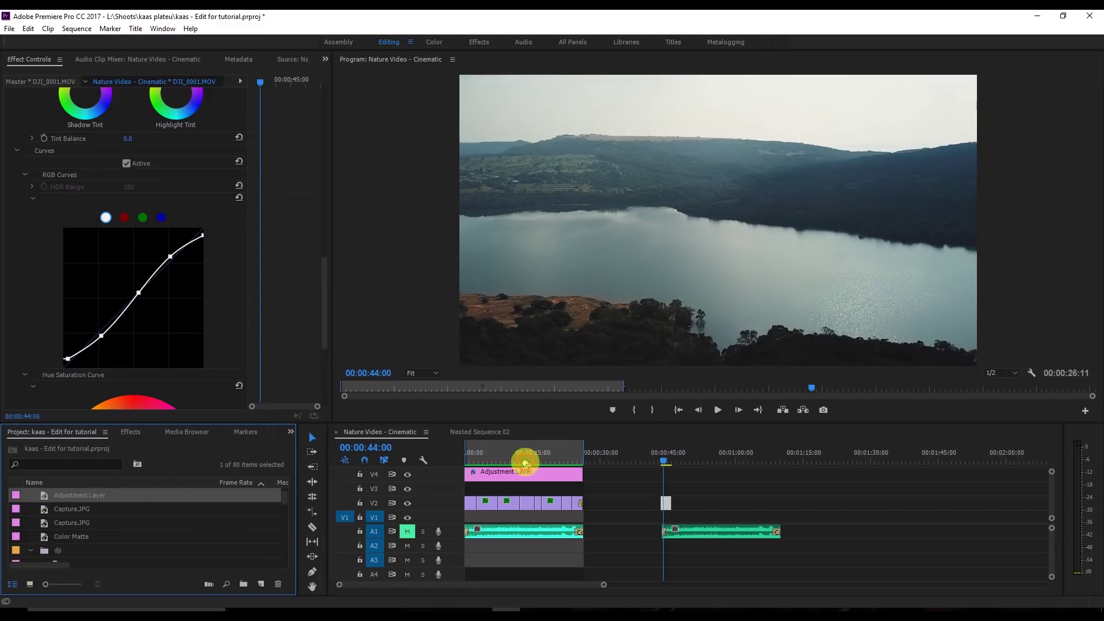
drag(665, 465, 780, 480)
Apply the Crop effect to the V4 adjustment layer with a 12% top crop
click(694, 472)
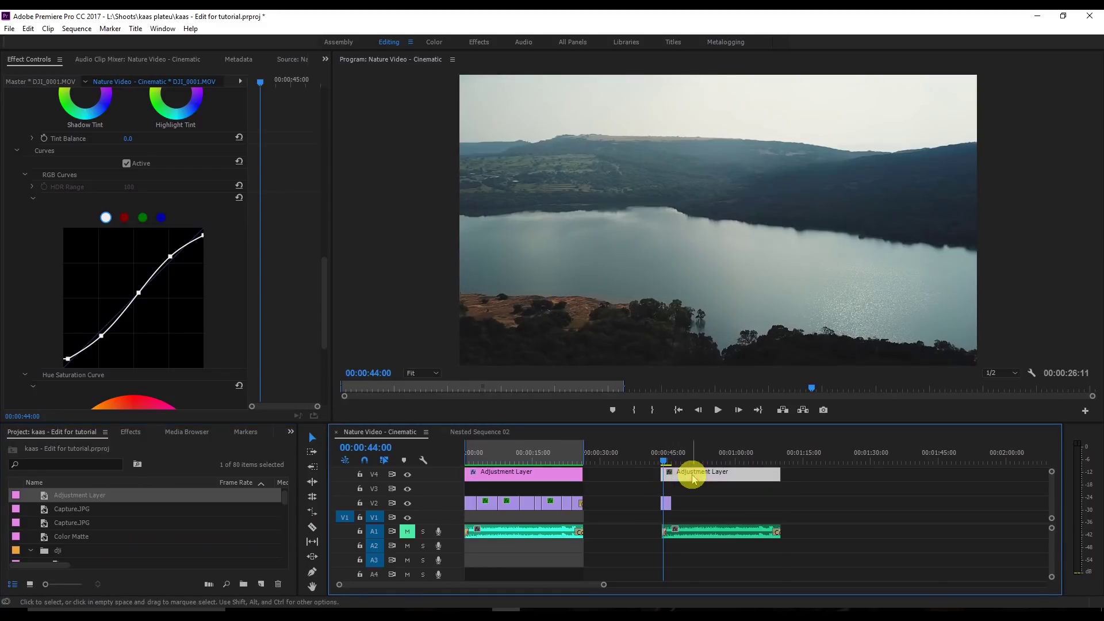
click(130, 432)
click(8, 447)
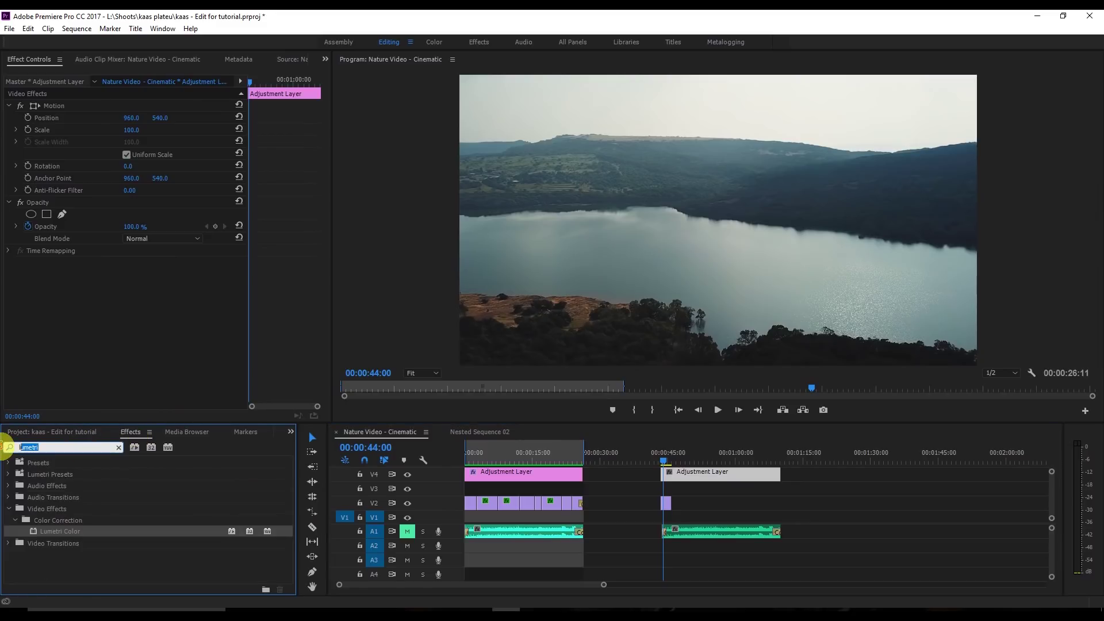
text(crop)
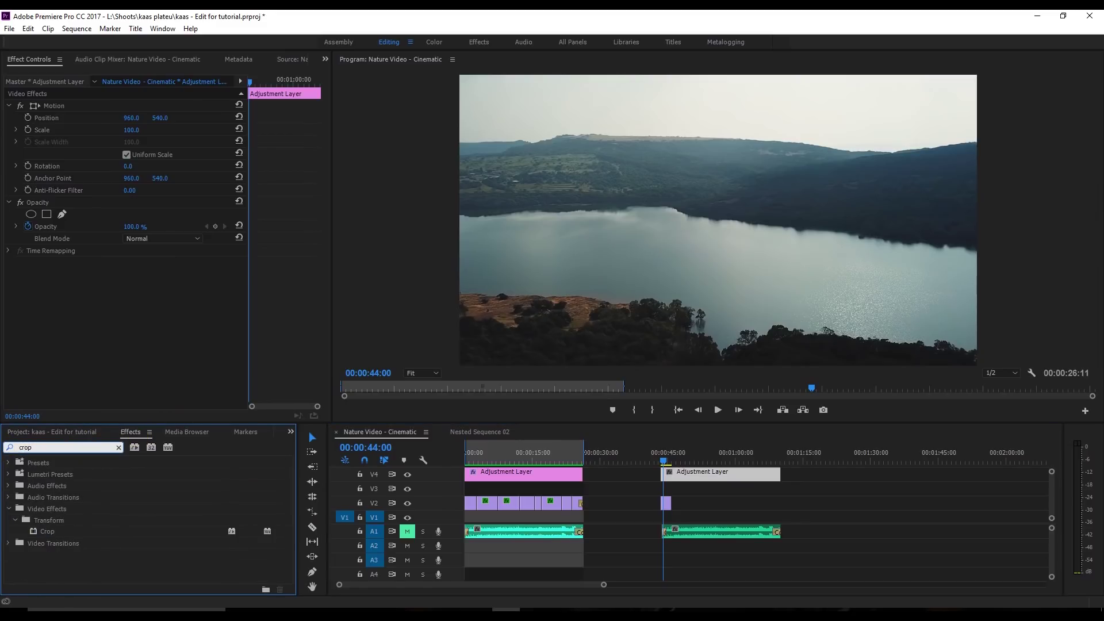
drag(40, 530, 716, 482)
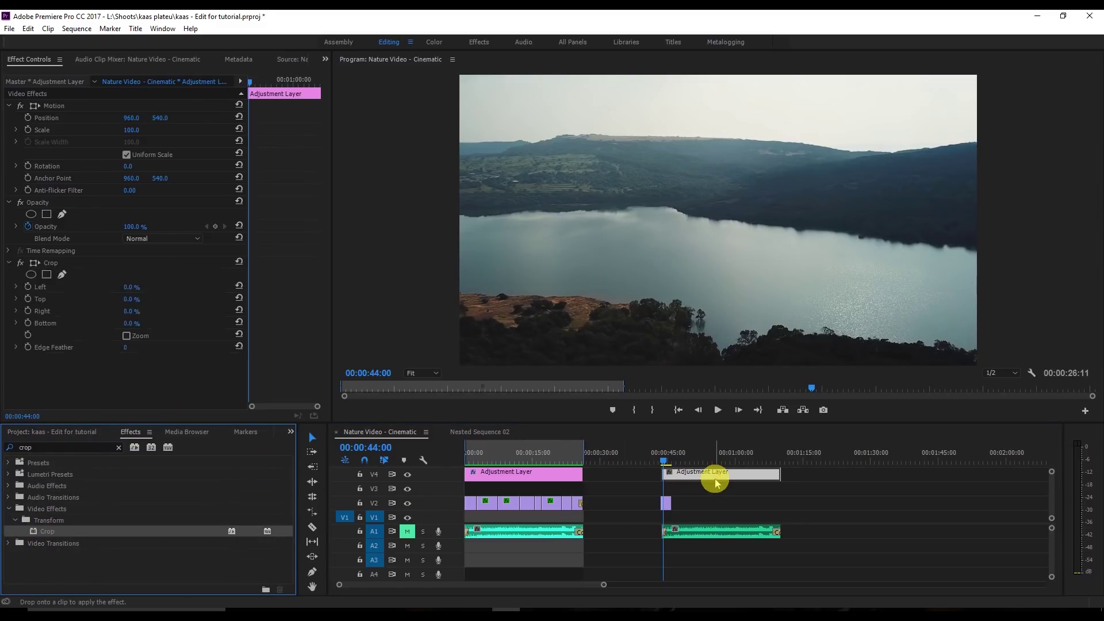
click(128, 299)
text(12)
key(Return)
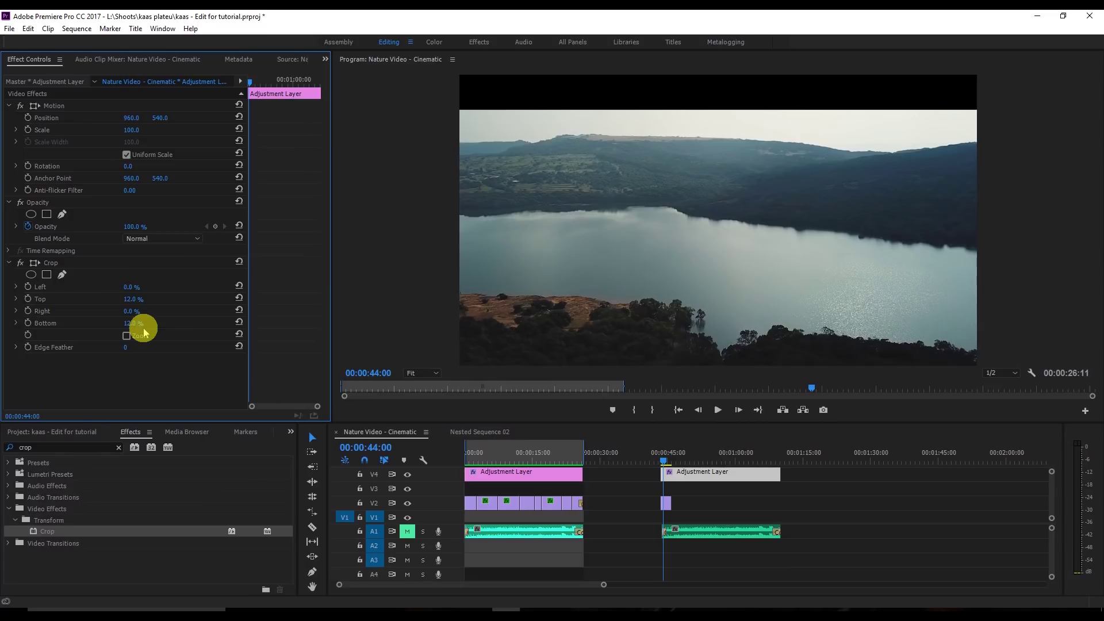
Select the lake clip at 00:00:43:15 and shift its vertical position to 497
click(663, 462)
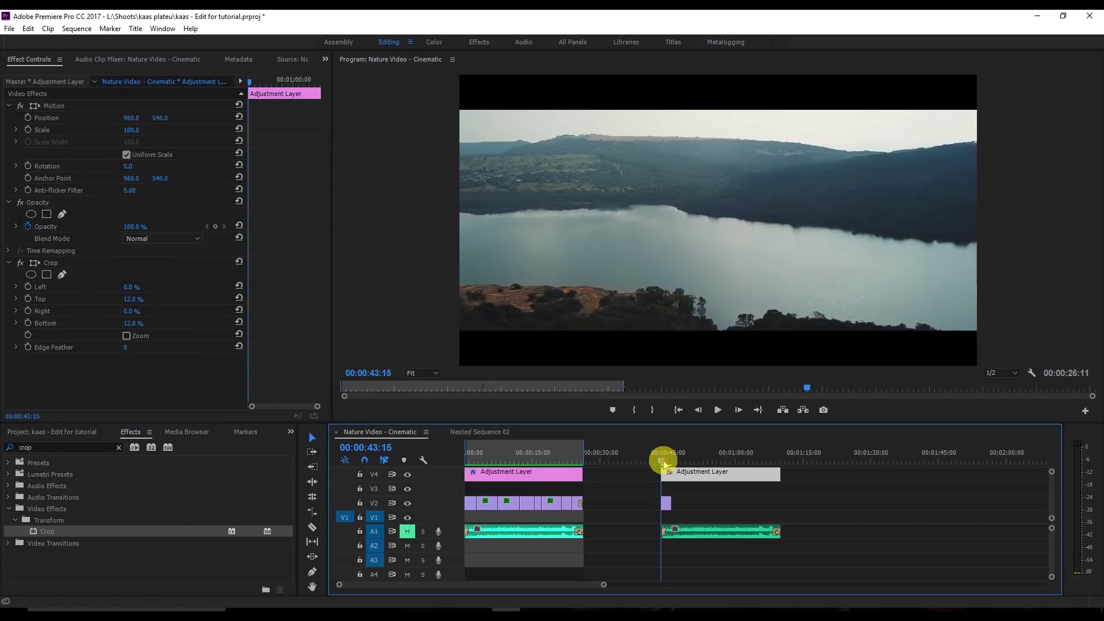
click(666, 503)
drag(160, 119, 141, 118)
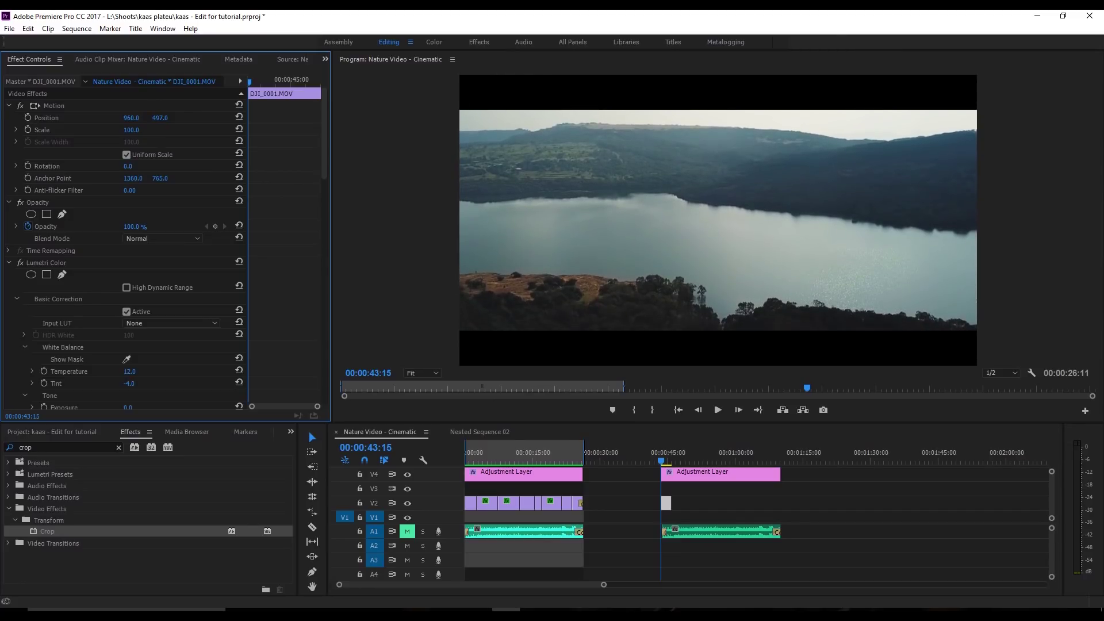
Add only the video of DJI_0002.MOV to track V2 right after the lake clip
click(723, 418)
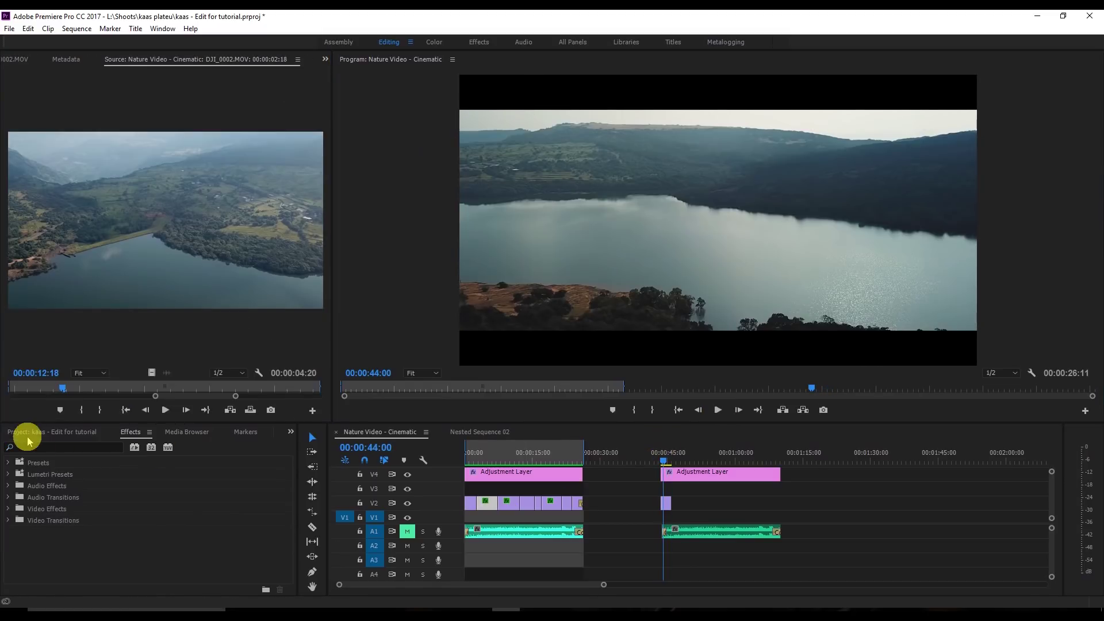
click(28, 436)
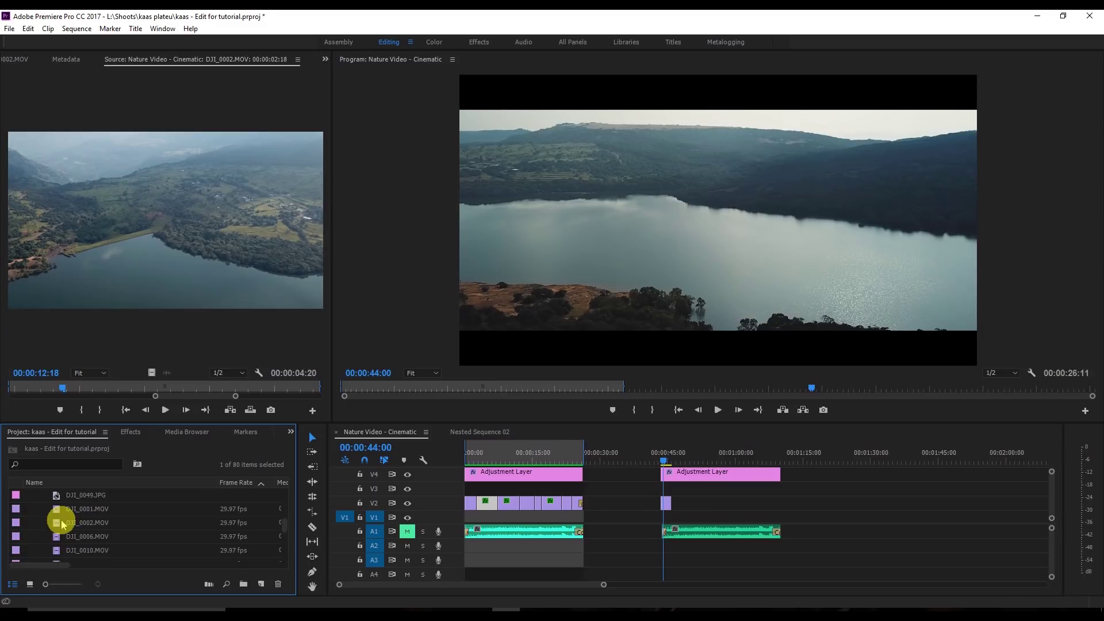
double_click(62, 522)
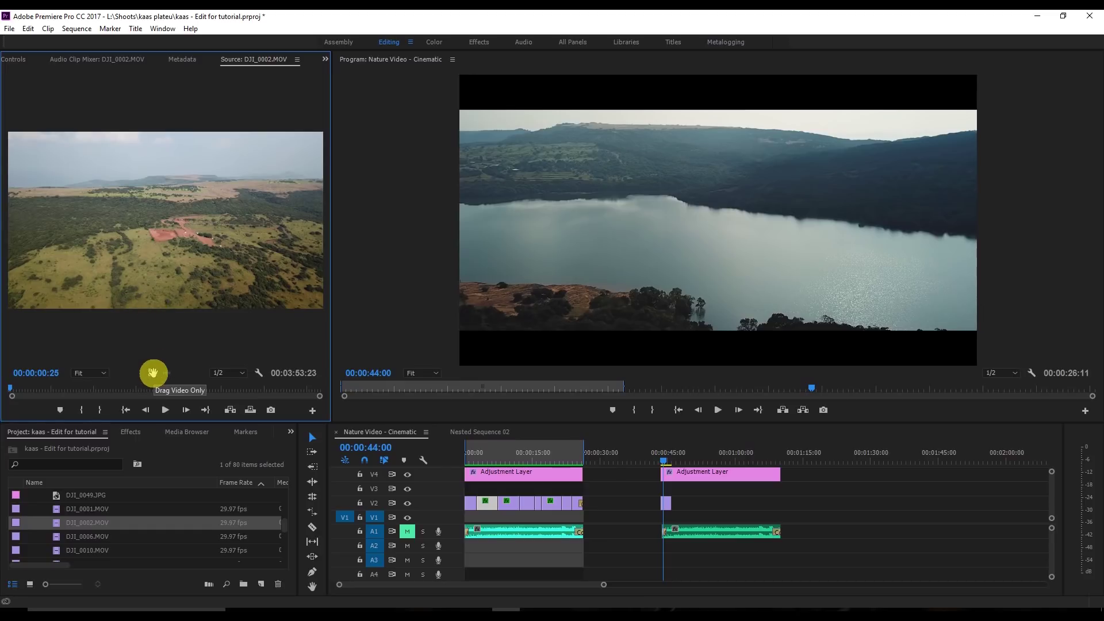
drag(153, 373, 687, 505)
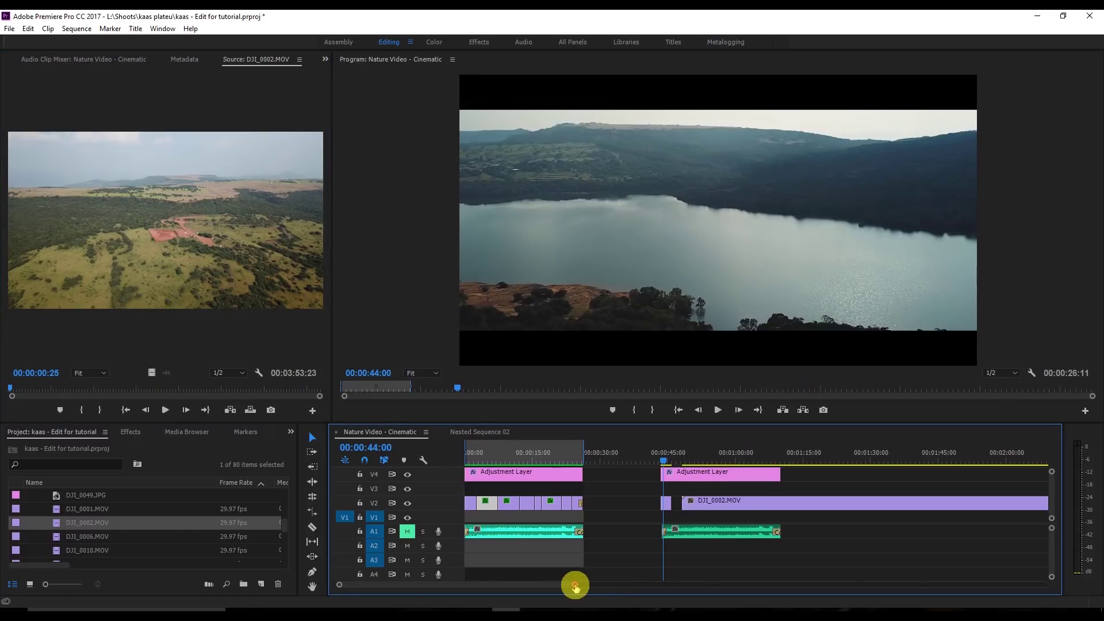
drag(575, 586, 744, 584)
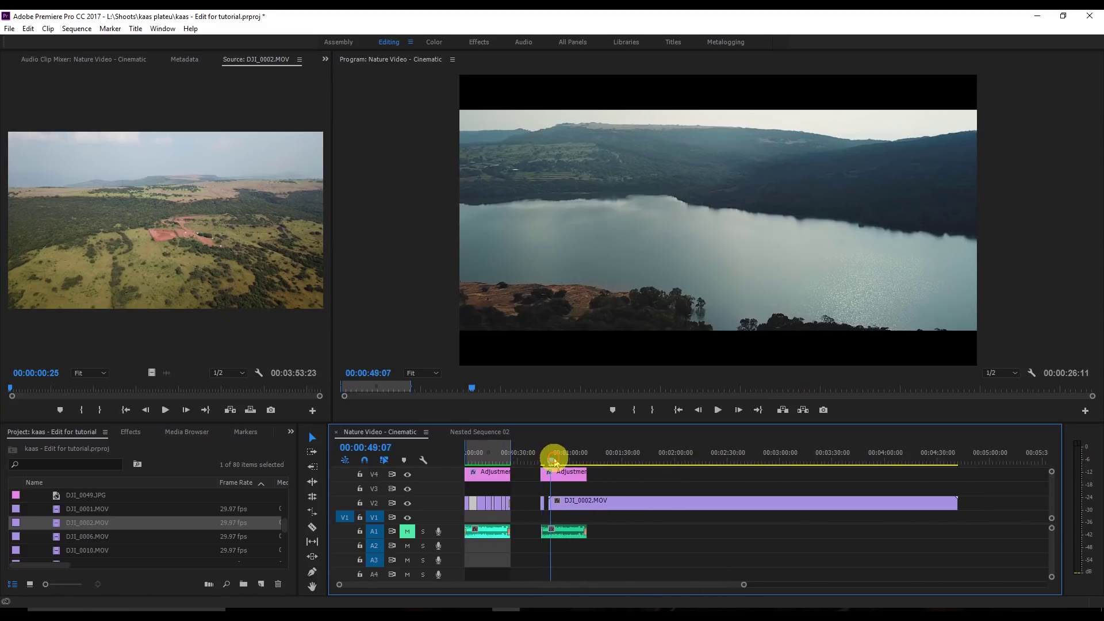
Trim DJI_0002.MOV's start and end to about 47 seconds, ending near 00:03:33
drag(553, 460, 755, 493)
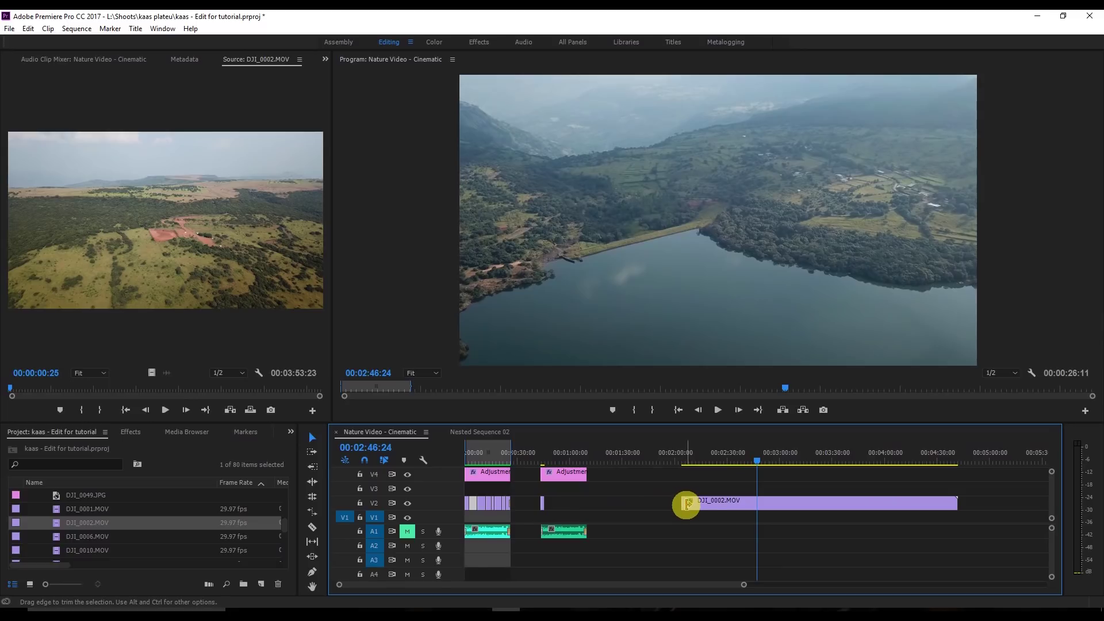
drag(687, 504, 757, 506)
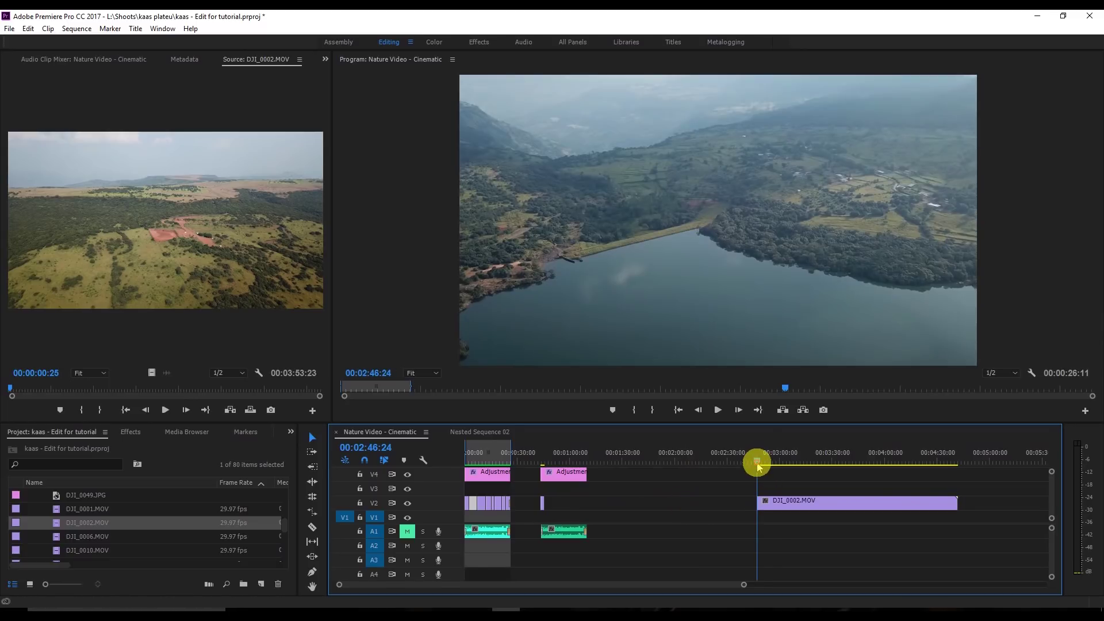
click(717, 410)
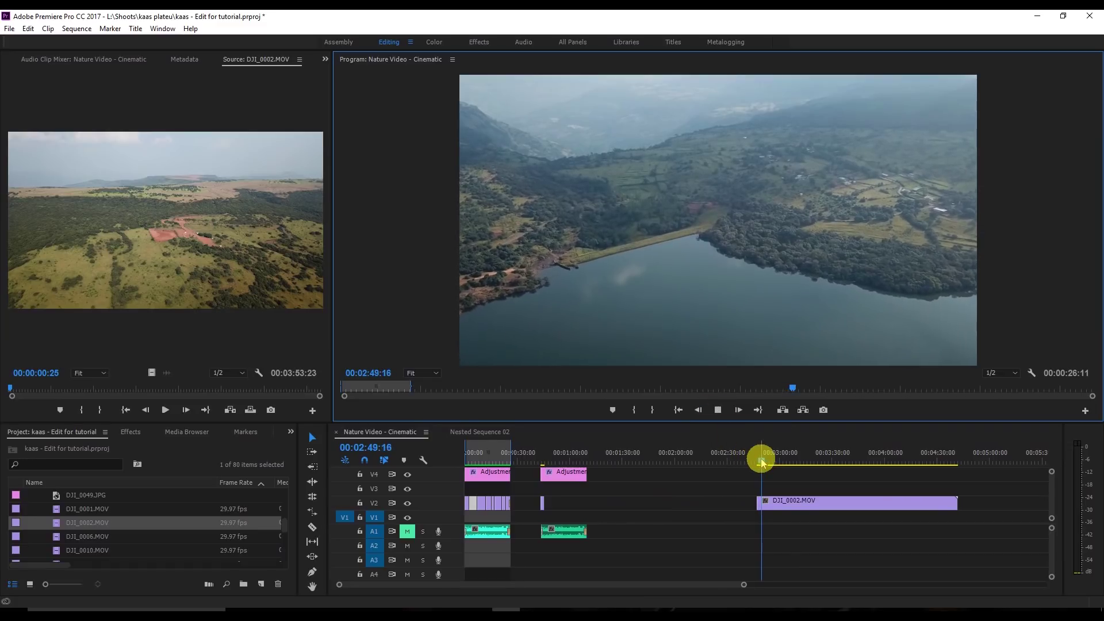
drag(762, 462, 840, 496)
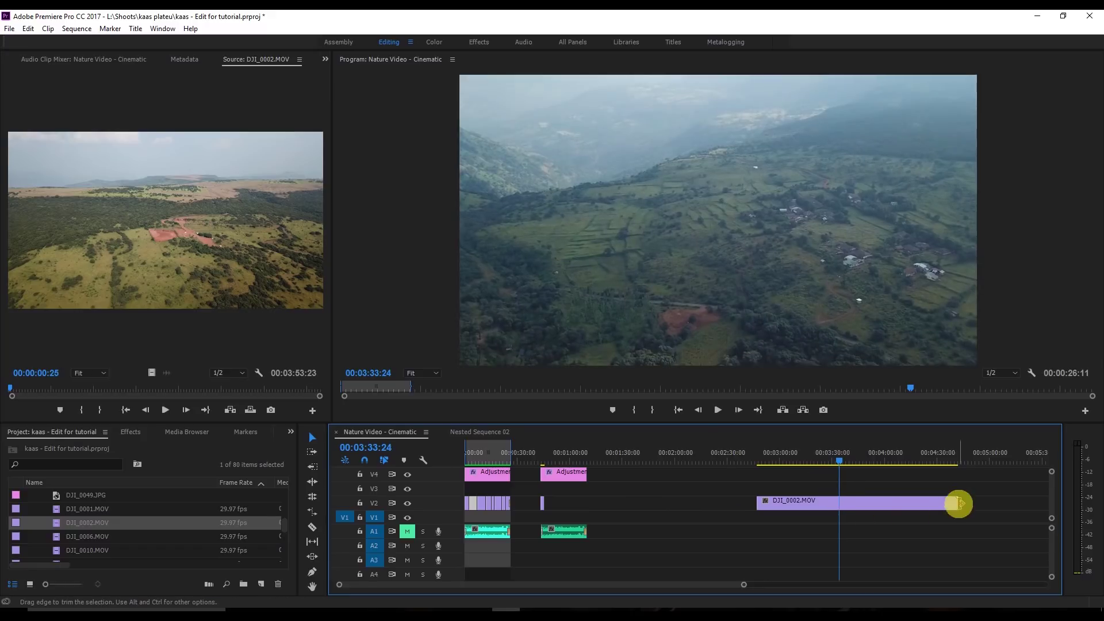
drag(959, 504, 772, 467)
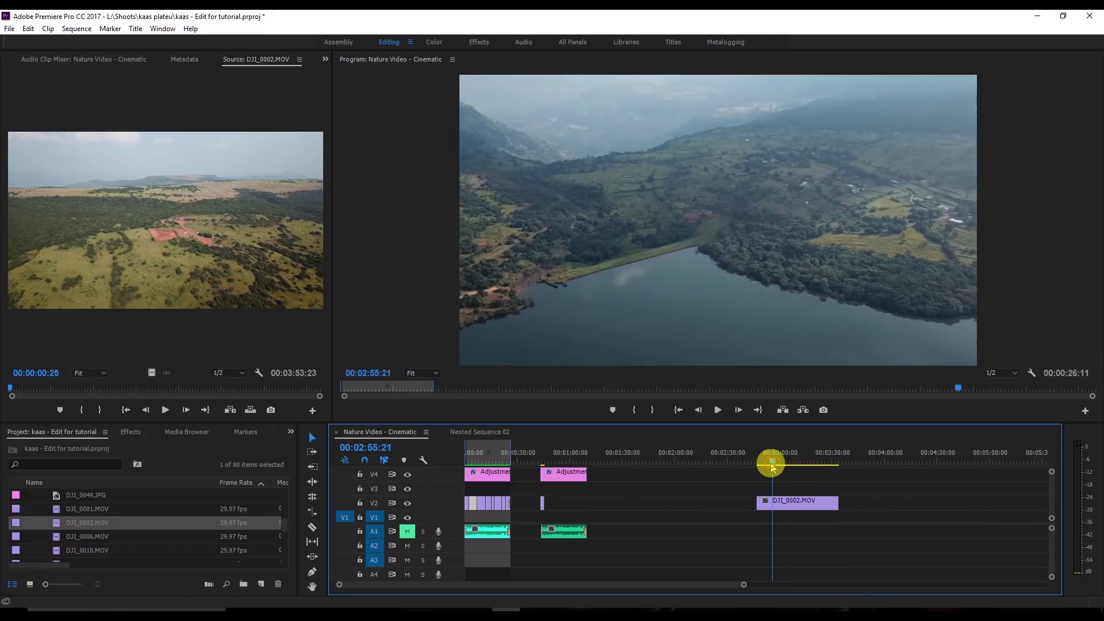
Set DJI_0002.MOV's speed to 1000%, shortening it to about 4.5 seconds
click(771, 501)
right_click(771, 501)
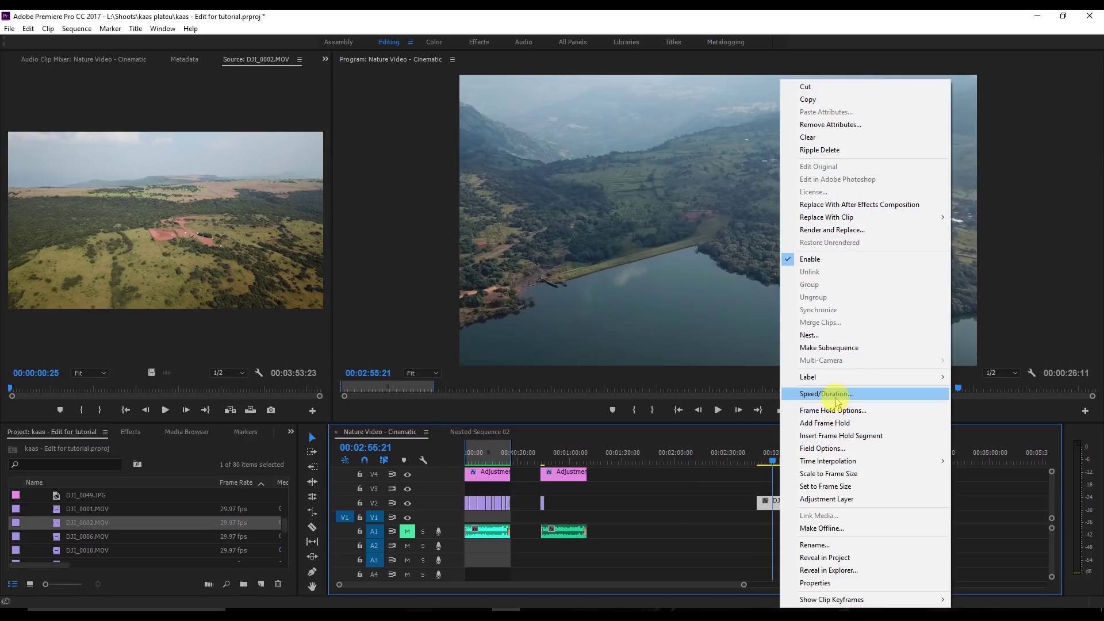
click(836, 396)
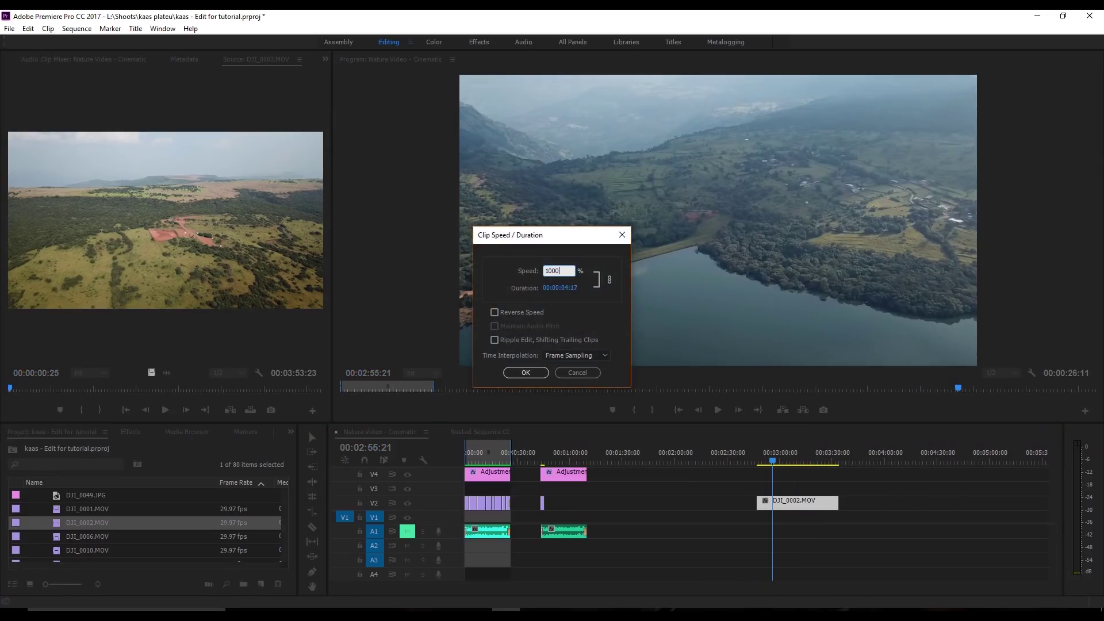
text(1000)
key(Return)
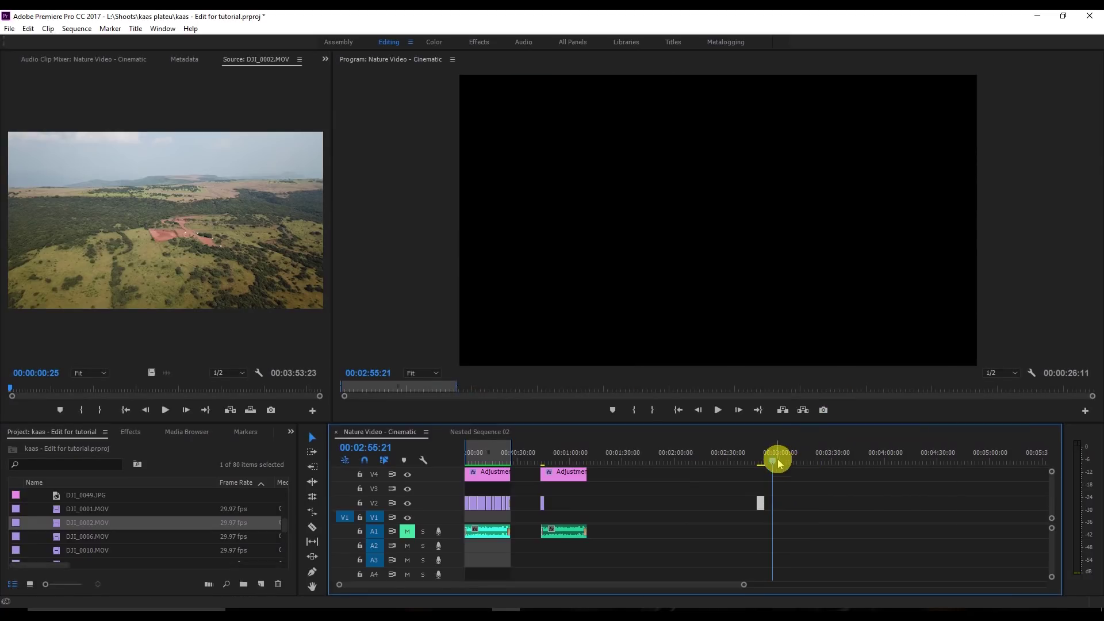
Move the sped-up clip left under the second adjustment layer, near 00:00:46
drag(765, 462, 758, 462)
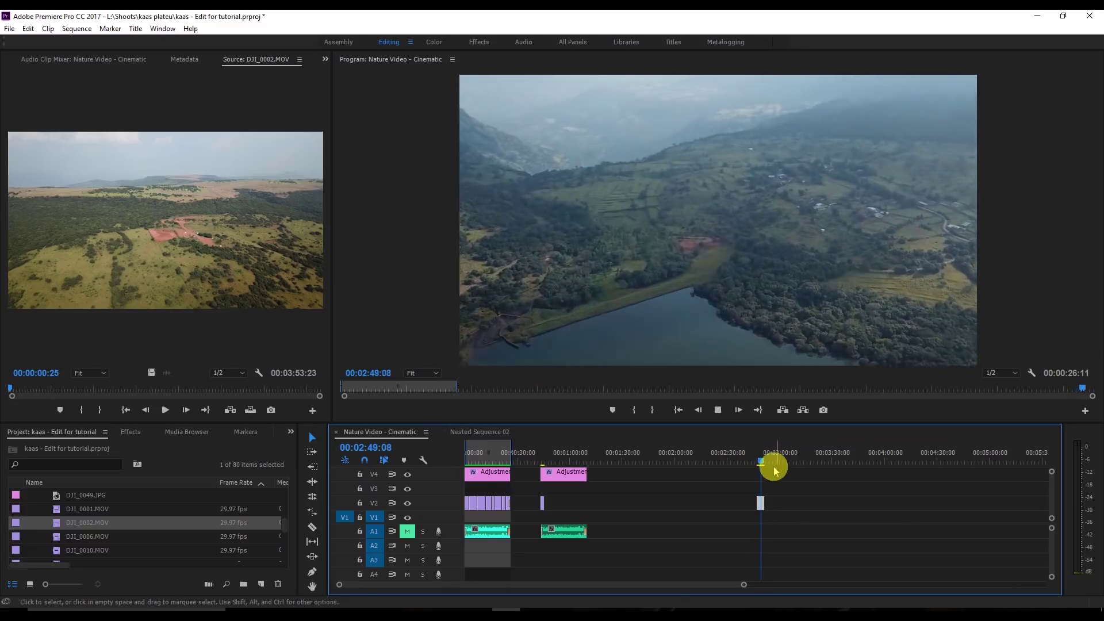
drag(761, 504, 543, 506)
drag(769, 463, 544, 461)
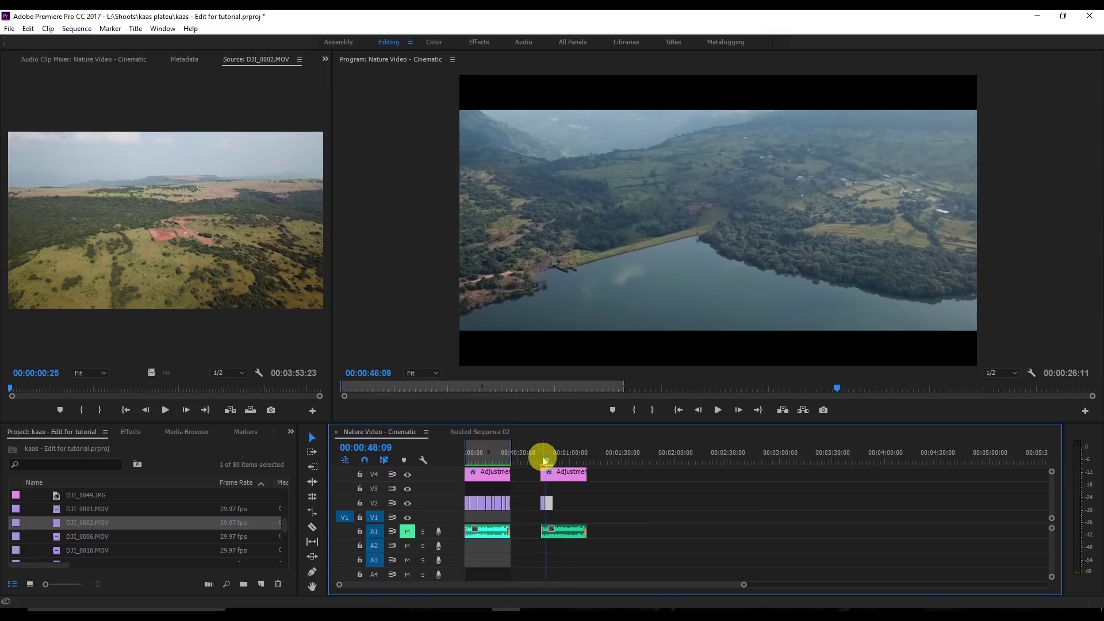
Copy the Lumetri Color effect from DJI_0001.MOV in Effect Controls
key(equal)
key(equal)
key(equal)
mouse_move(759, 467)
mouse_down()
mouse_move(735, 458)
mouse_move(759, 463)
mouse_up()
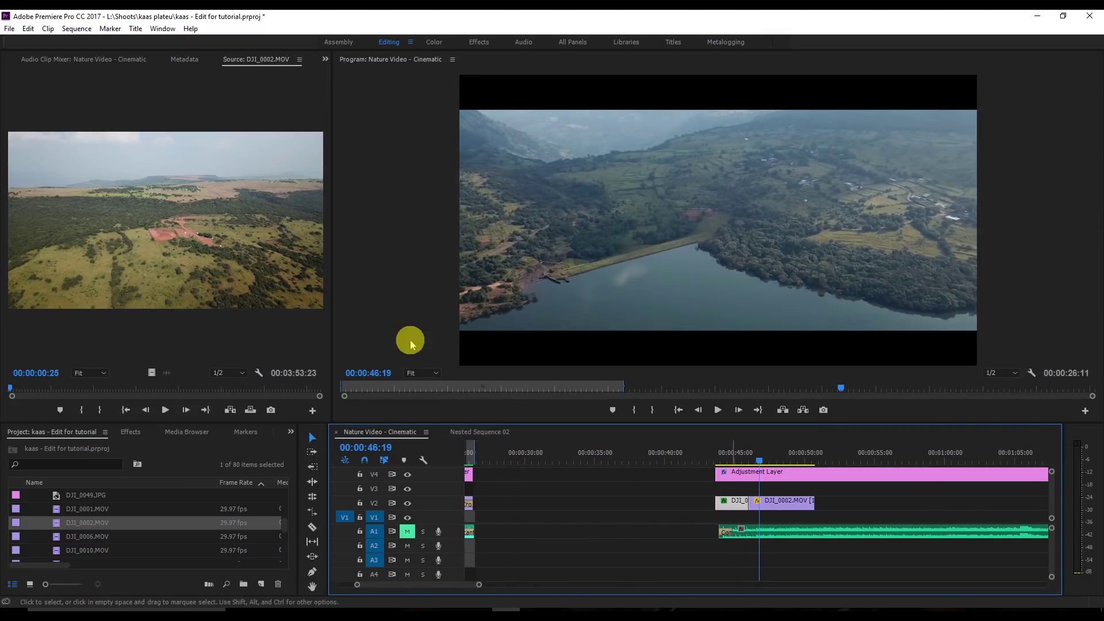
click(23, 60)
click(27, 59)
click(10, 263)
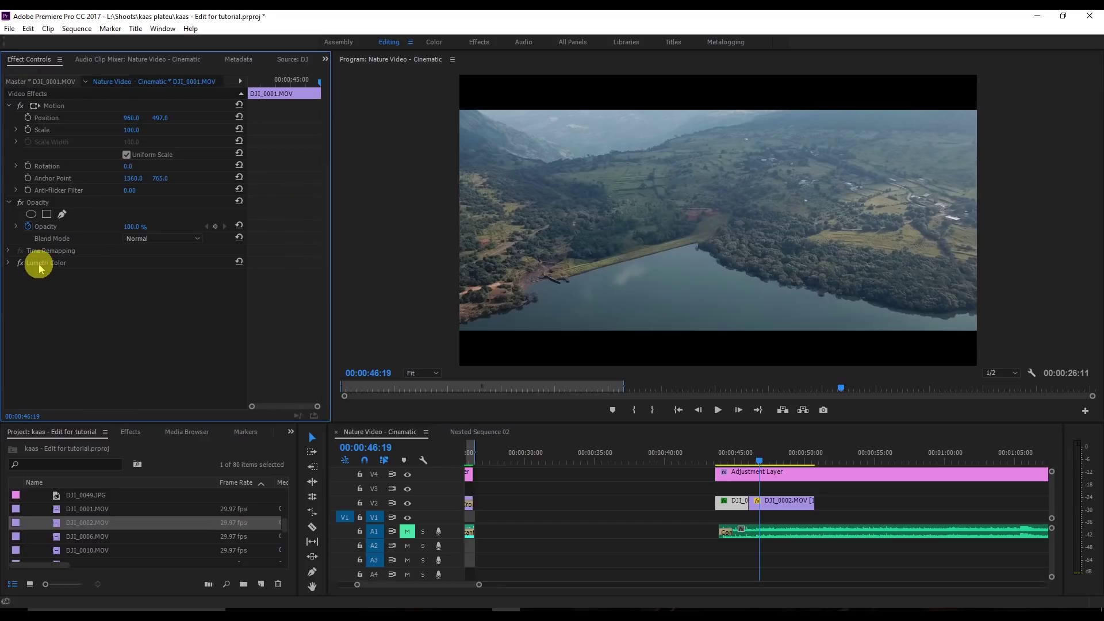
right_click(44, 263)
click(79, 318)
Paste the Lumetri Color grade onto DJI_0002.MOV and shift the second music clip to start near 00:00:44
click(769, 512)
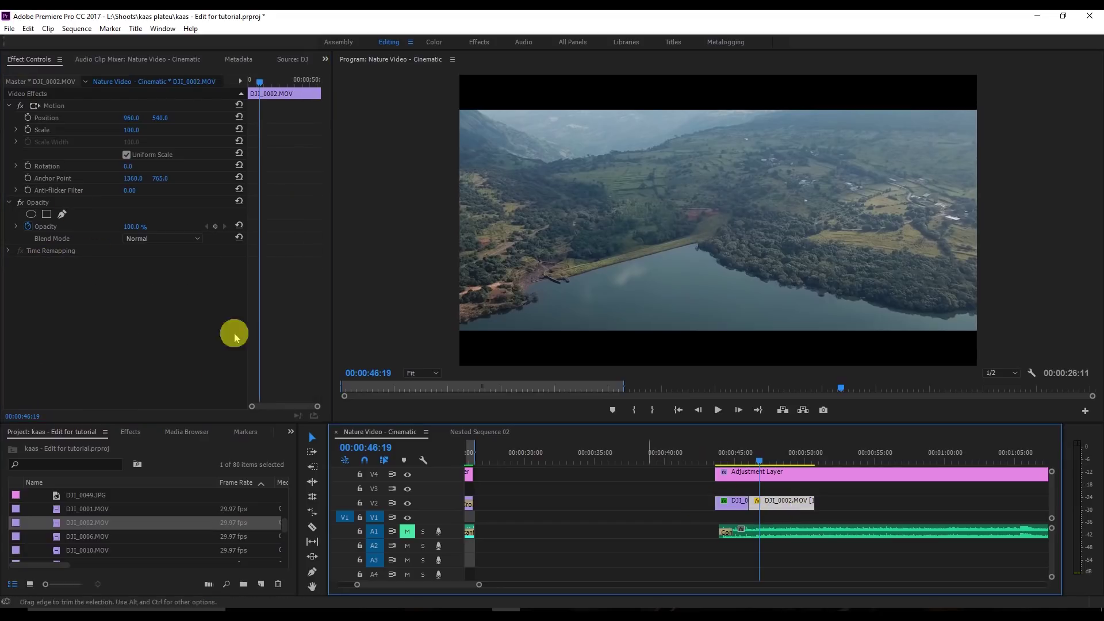
right_click(230, 297)
click(179, 385)
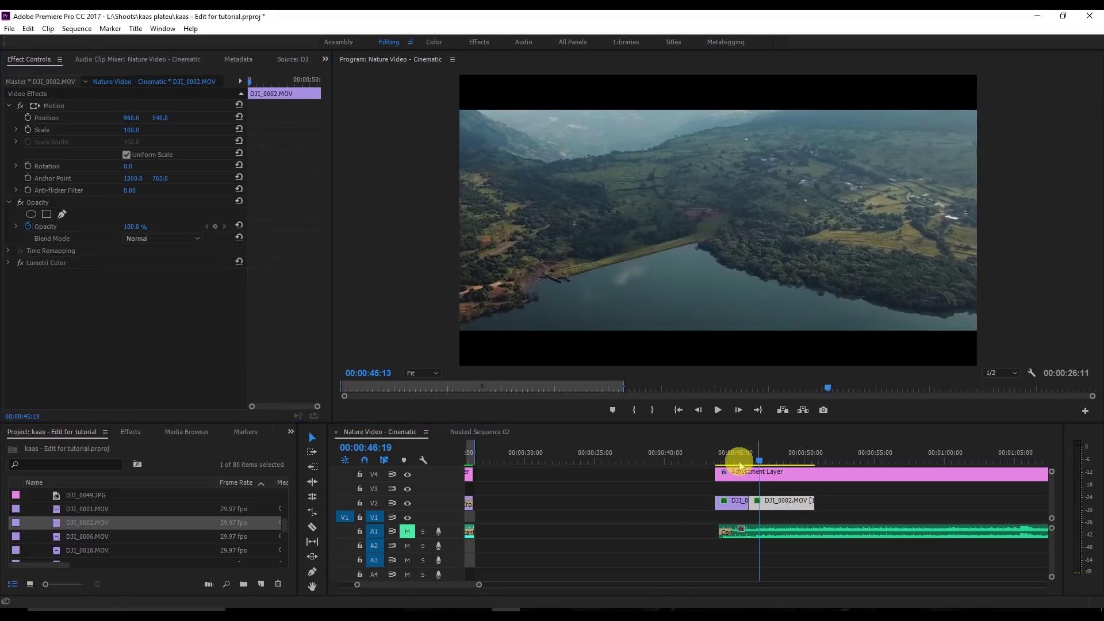
mouse_move(740, 462)
mouse_down()
mouse_move(715, 463)
mouse_move(765, 460)
mouse_move(728, 462)
mouse_up()
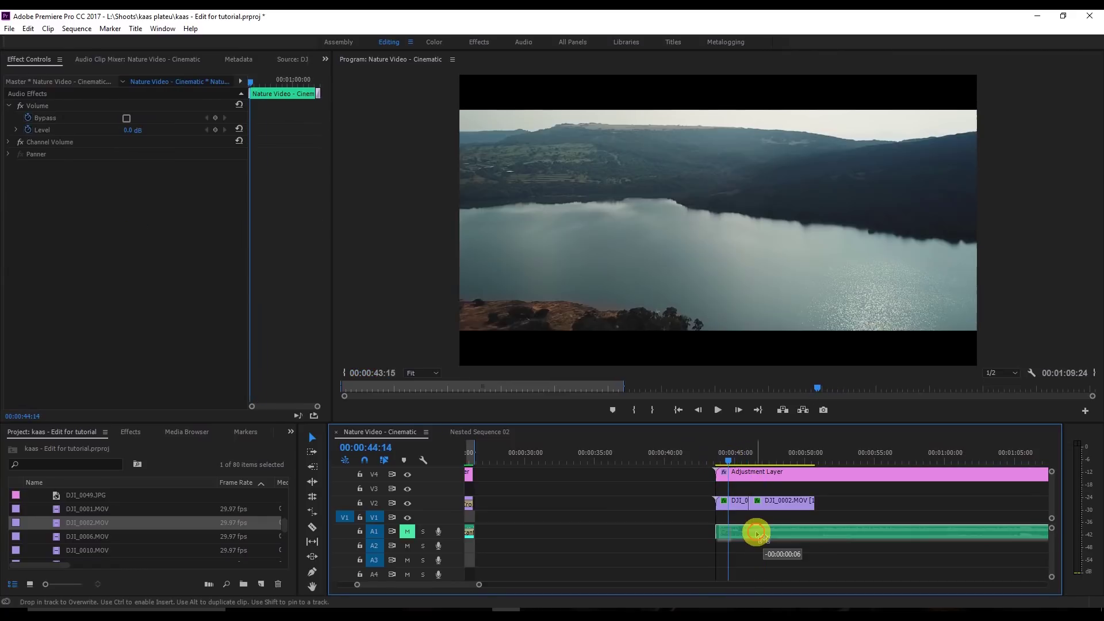
click(737, 527)
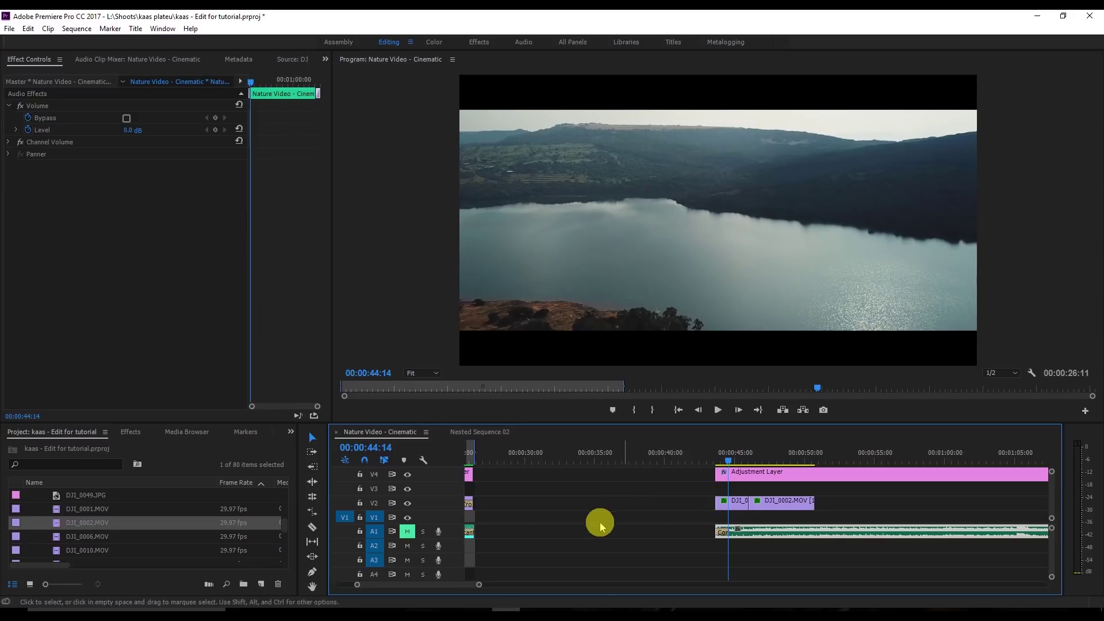
drag(477, 585, 537, 586)
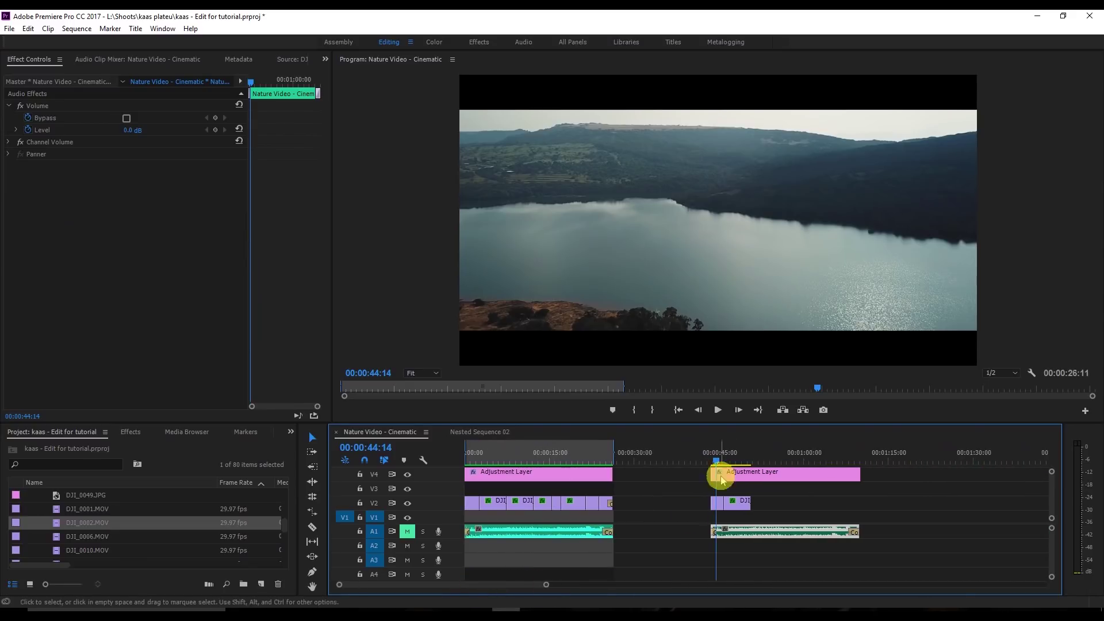
Place the untrimmed DJI_0021.MOV on V2 after DJI_0002.MOV and scrub to the road shot
click(574, 459)
double_click(574, 505)
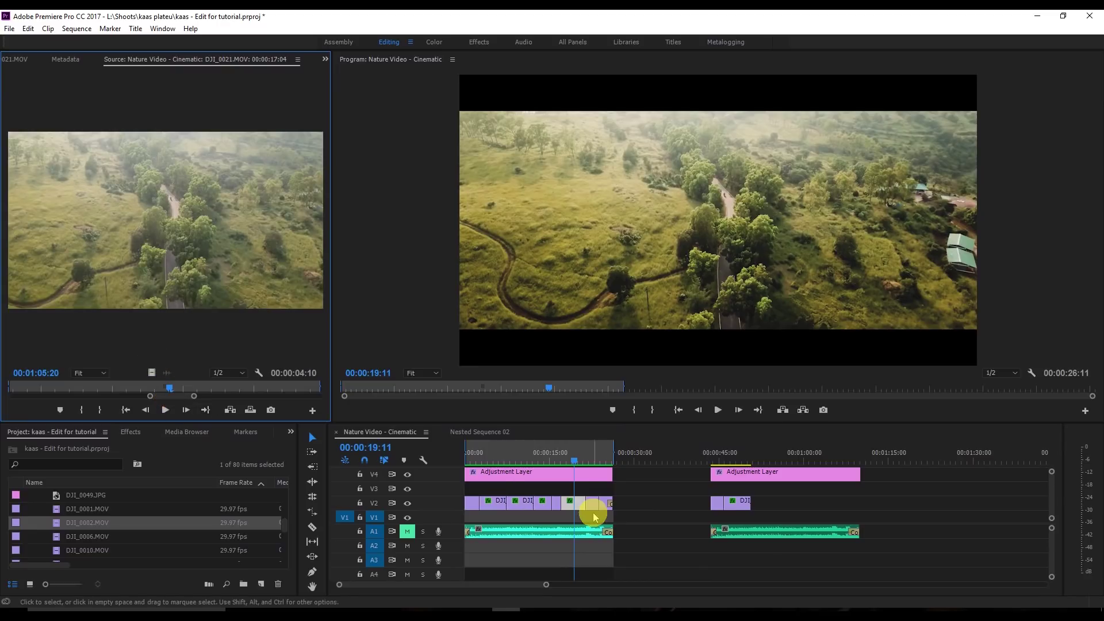
drag(131, 505, 762, 507)
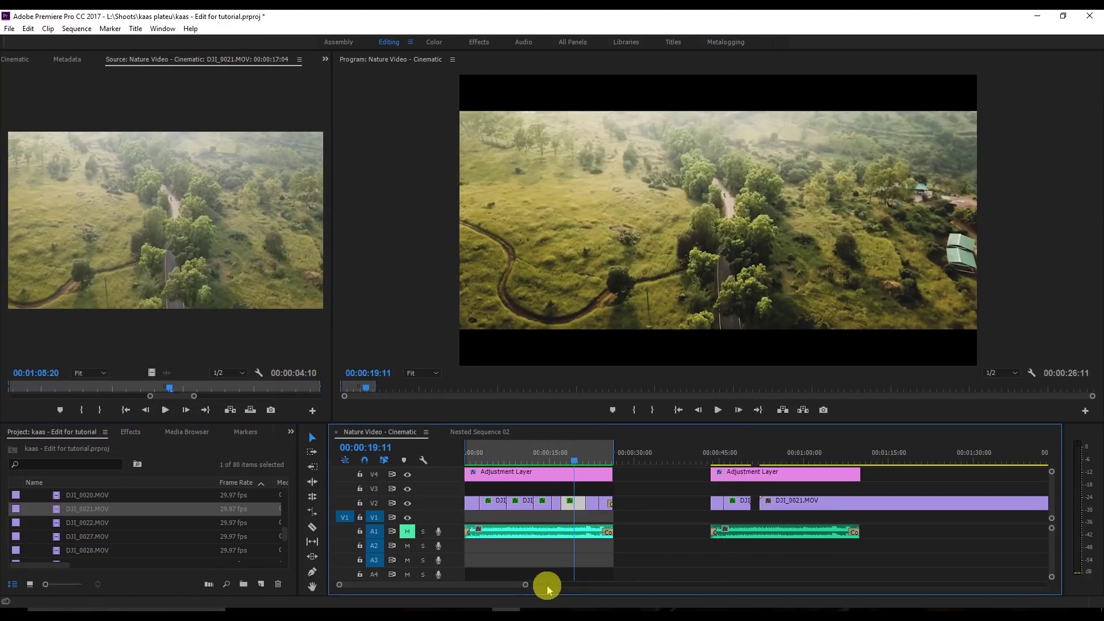
drag(547, 585, 632, 589)
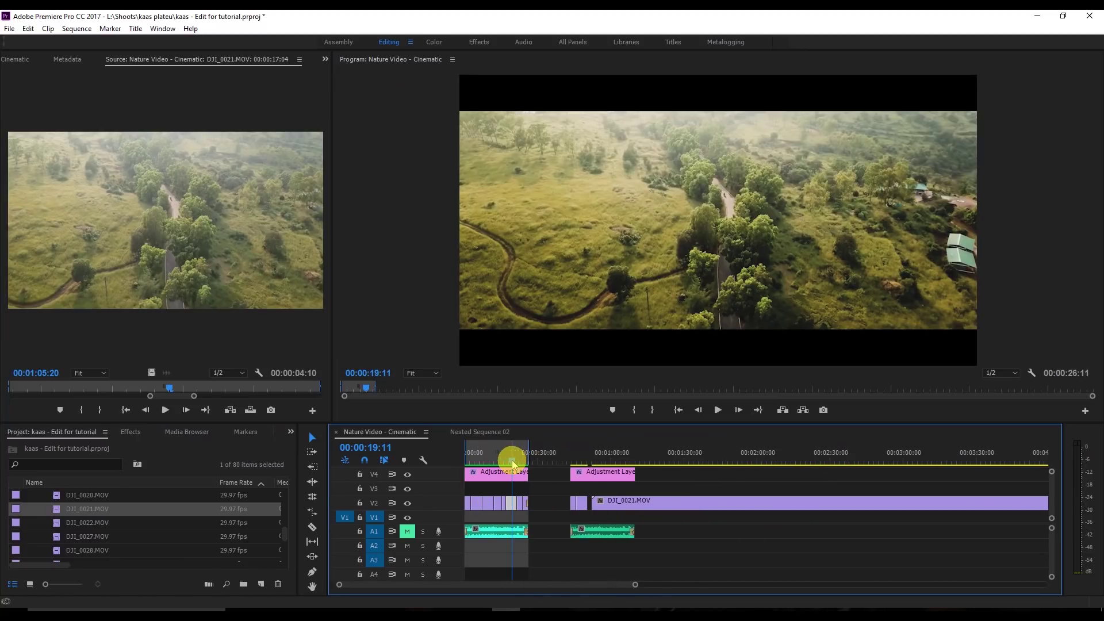
drag(514, 465, 671, 465)
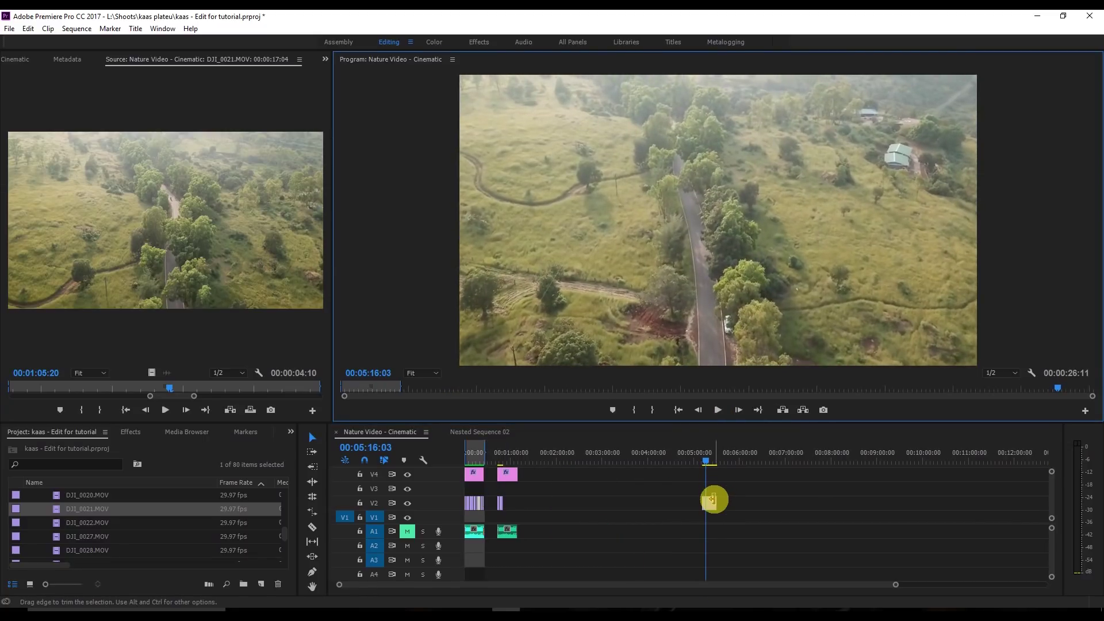
Set DJI_0021.MOV's speed to 500%, shortening it to about 4 seconds
right_click(711, 504)
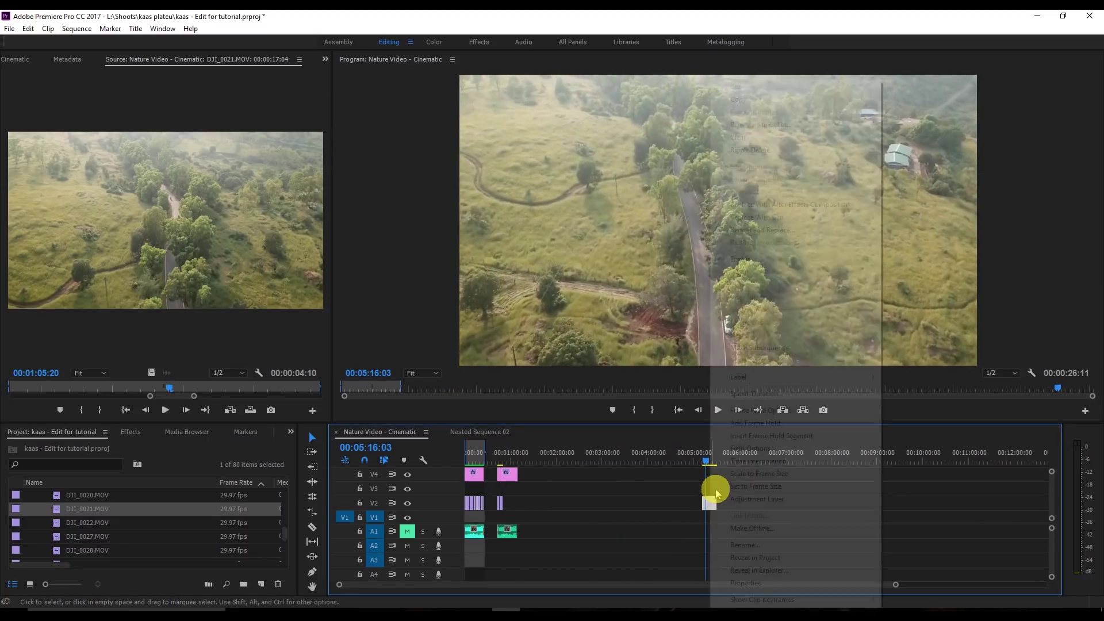
click(753, 398)
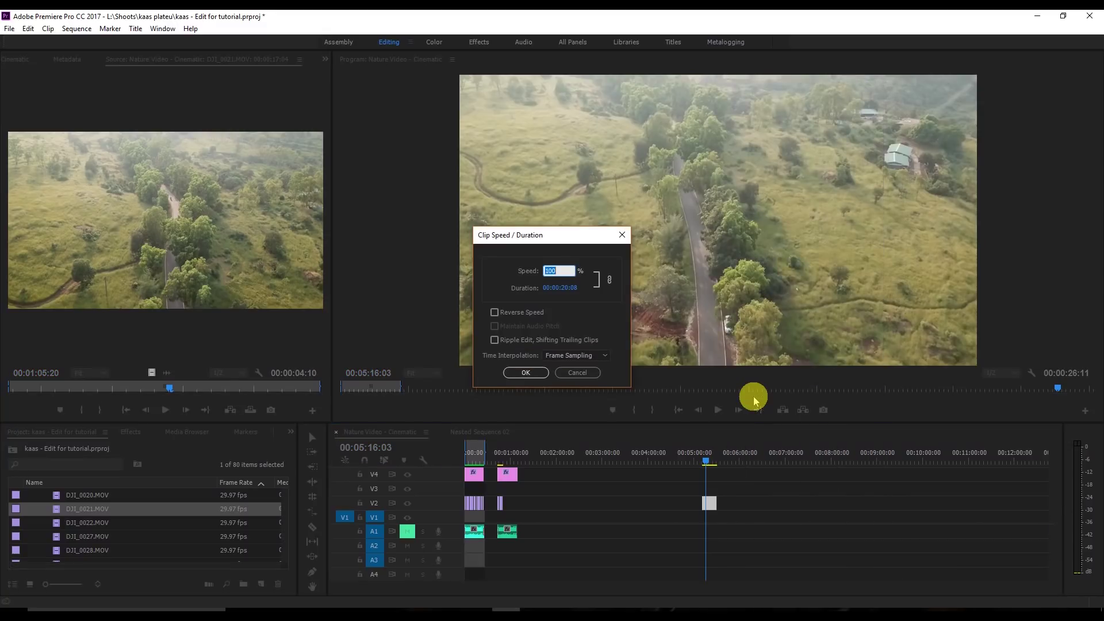
key(Return)
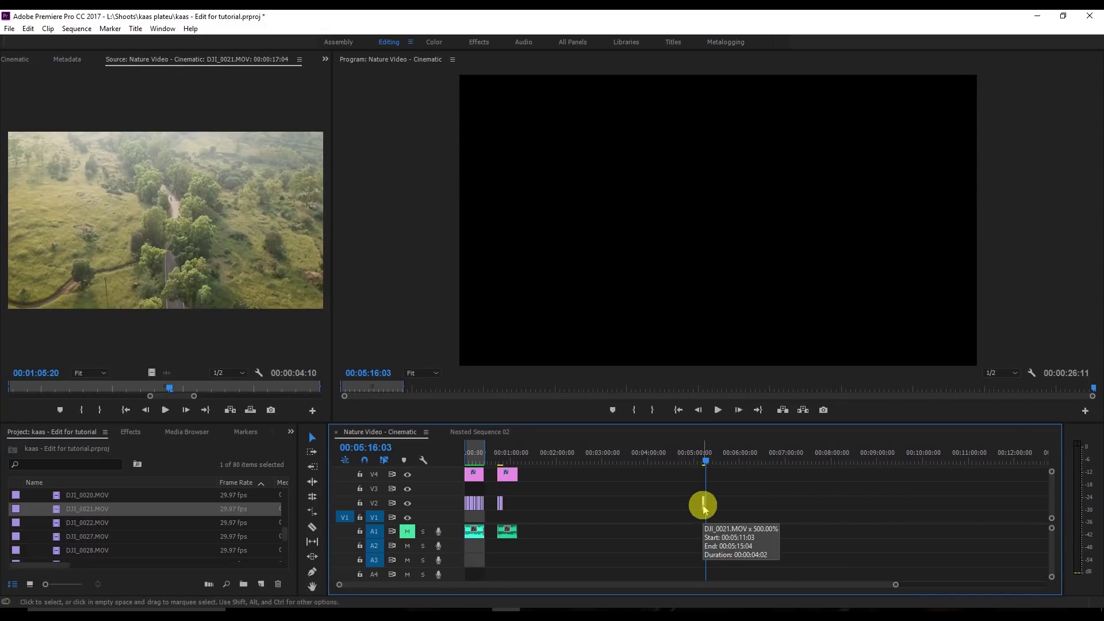
Move the short road clip back beside the other clips near the one-minute mark
drag(703, 505, 504, 504)
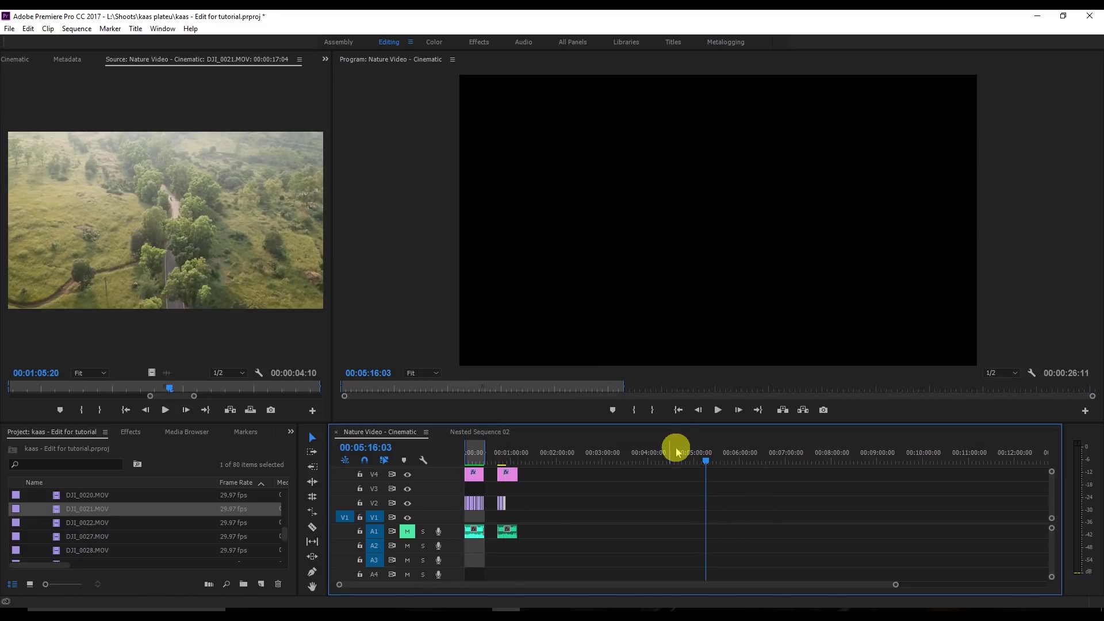
drag(705, 458, 493, 475)
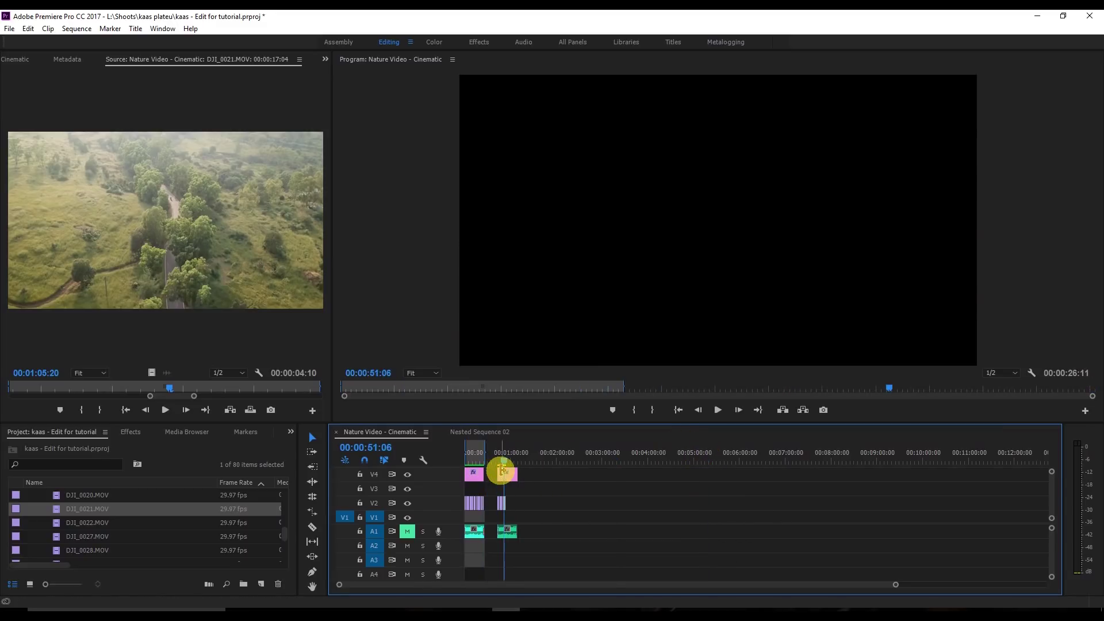
key(equal)
key(equal)
key(equal)
Paste the copied Lumetri Color grade onto the DJI_0021.MOV road clip
click(750, 460)
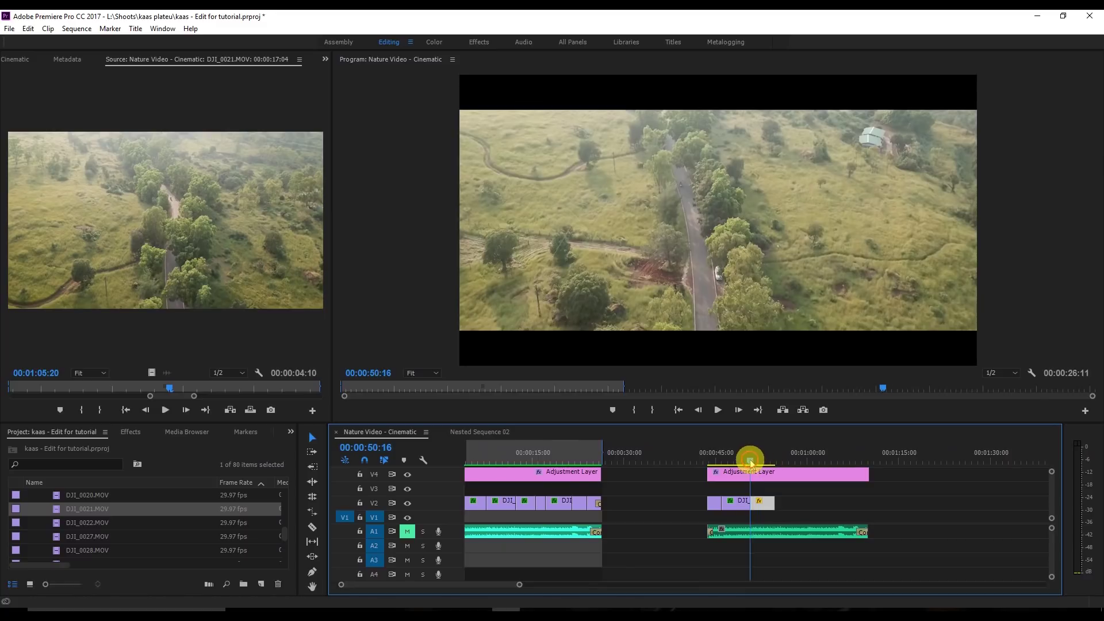
drag(749, 463, 755, 461)
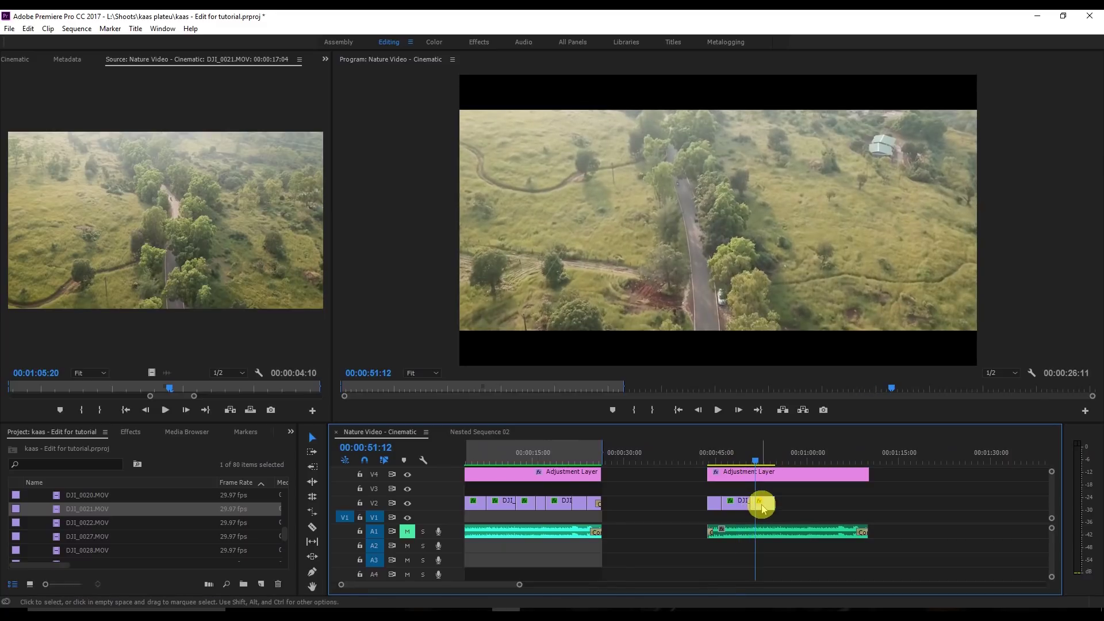
click(21, 60)
click(9, 58)
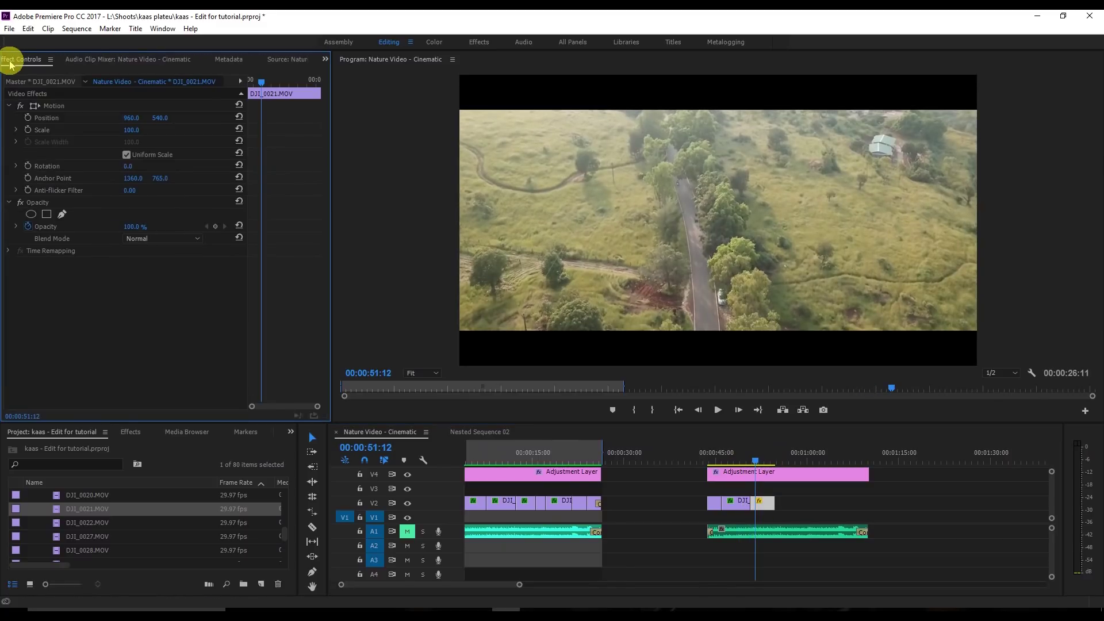
right_click(89, 285)
click(118, 359)
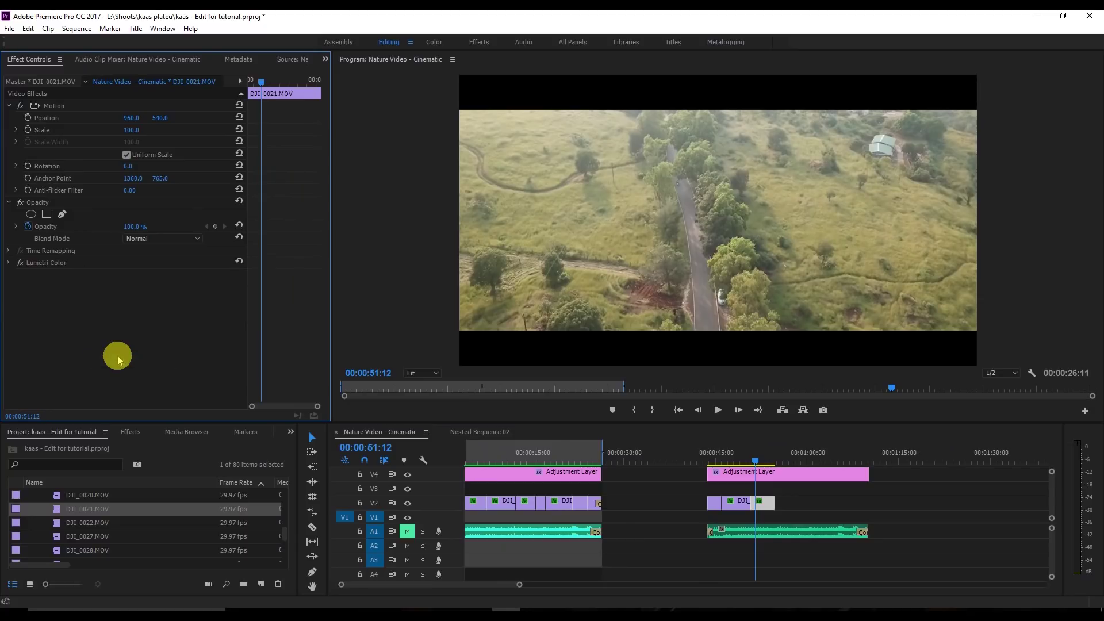
mouse_move(755, 463)
mouse_down()
mouse_move(765, 458)
mouse_move(752, 458)
mouse_up()
In Lumetri Color, lower the road clip's Blacks to -96 and set Whites to 12
click(7, 262)
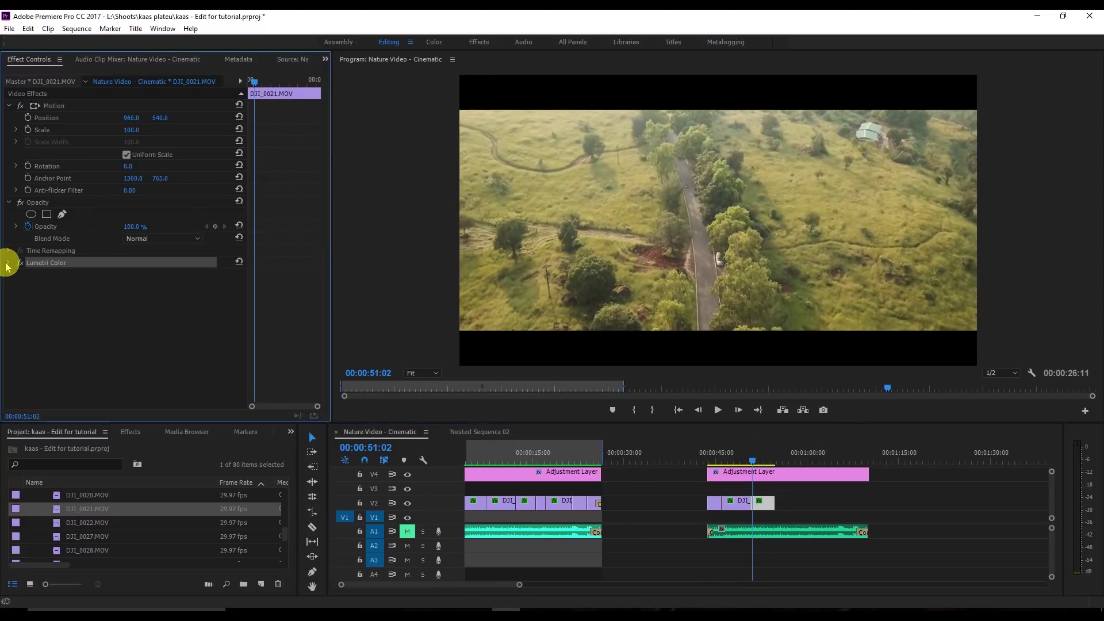
click(10, 265)
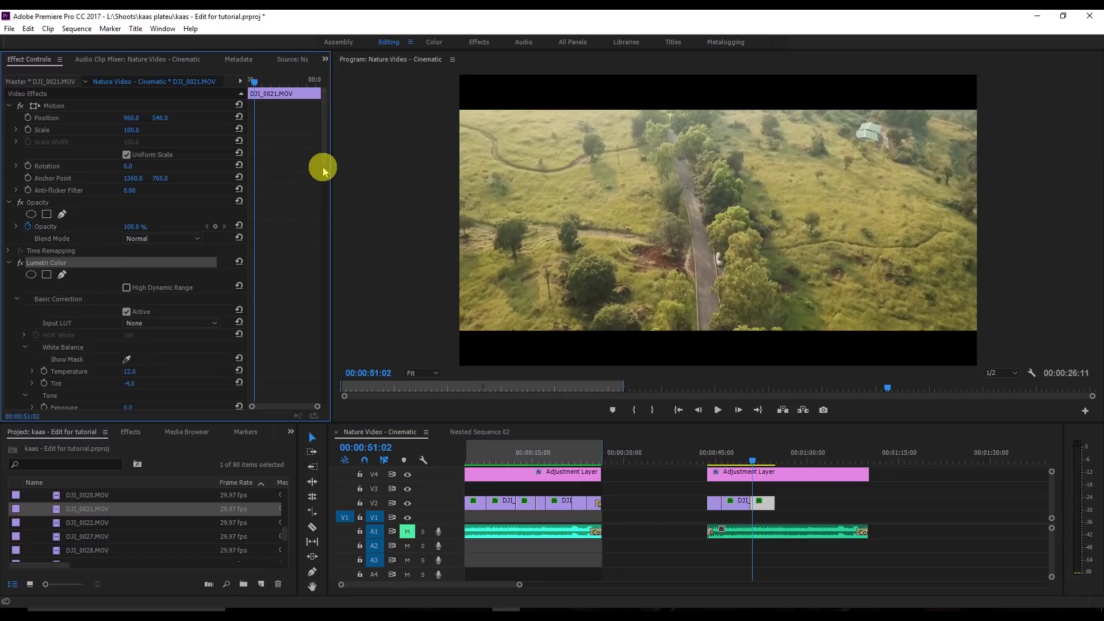
drag(323, 165, 322, 225)
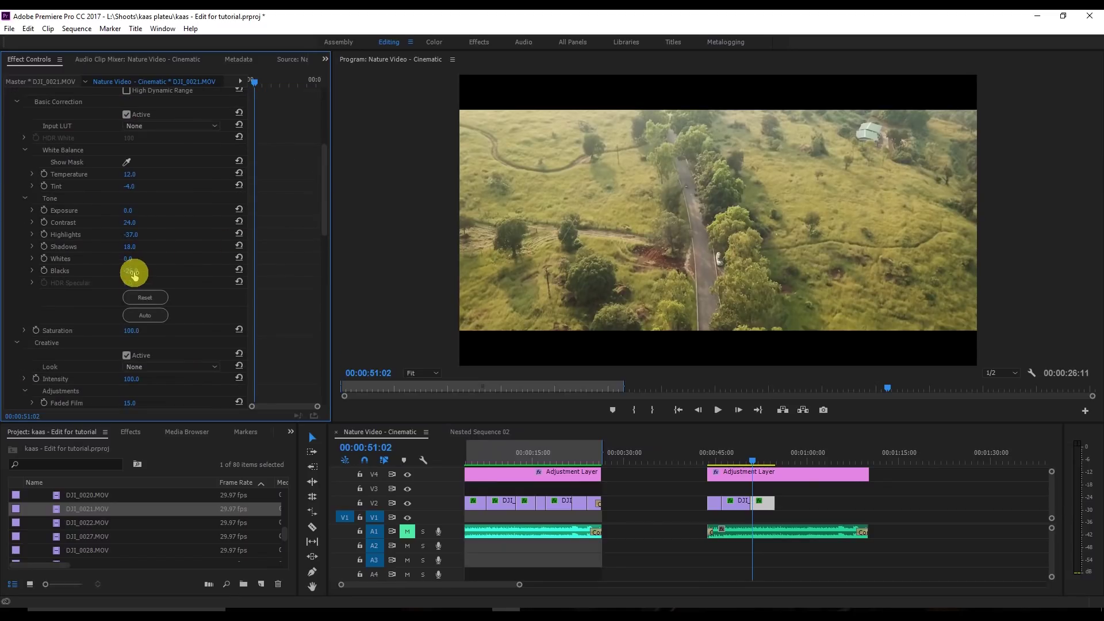
drag(131, 271, 128, 271)
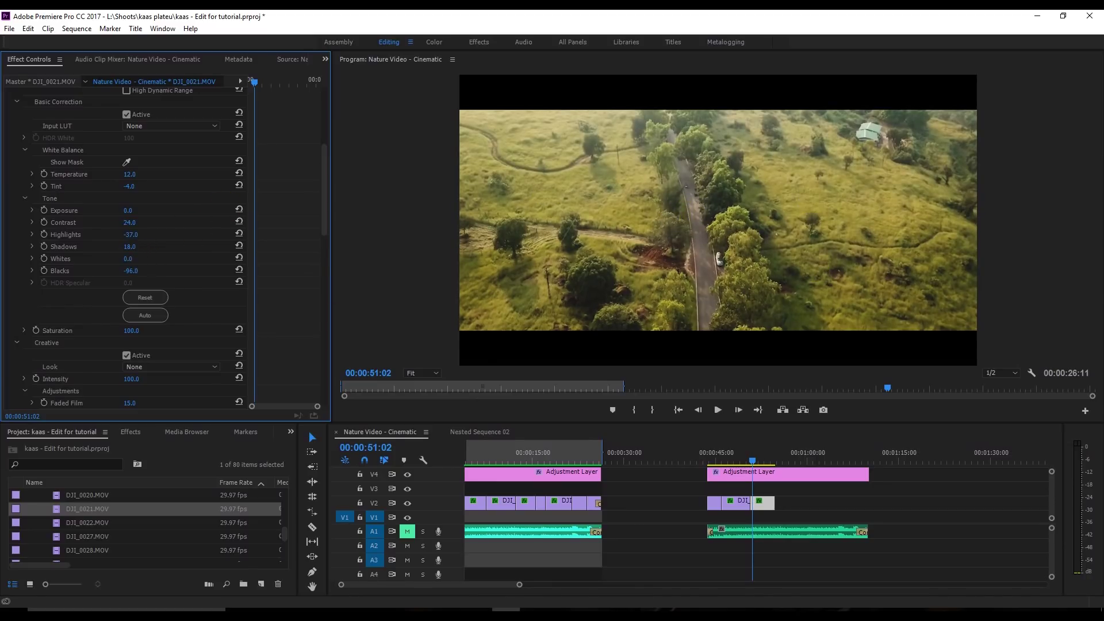
drag(128, 259, 130, 221)
click(128, 222)
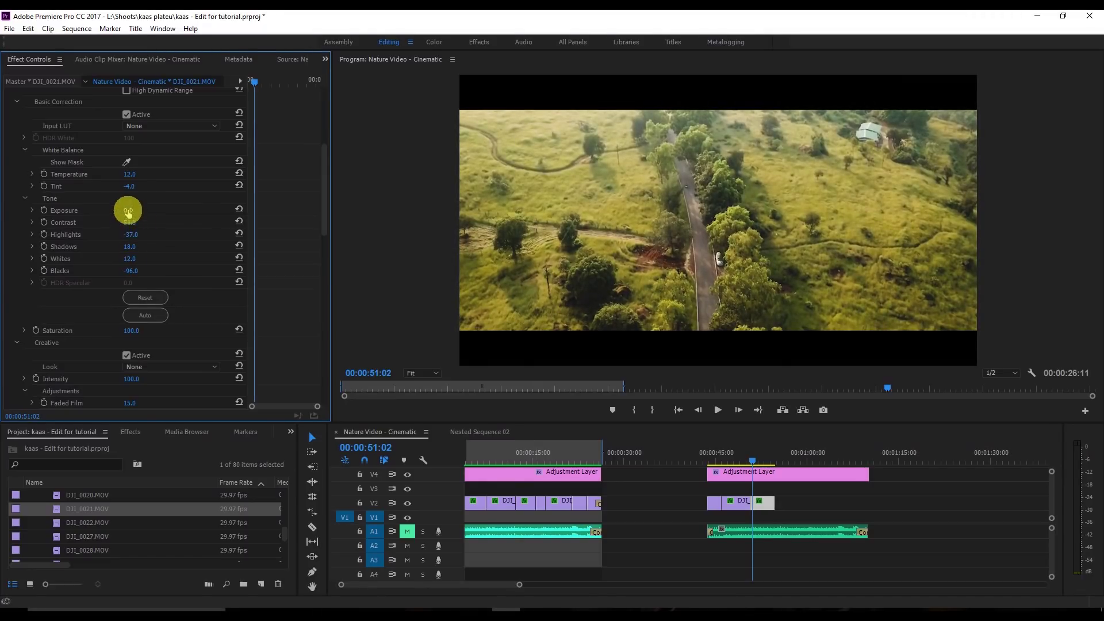
Set the road clip's Contrast to 51, Exposure to -0.2 and Shadows to 40
text(51)
key(Return)
drag(128, 210, 124, 210)
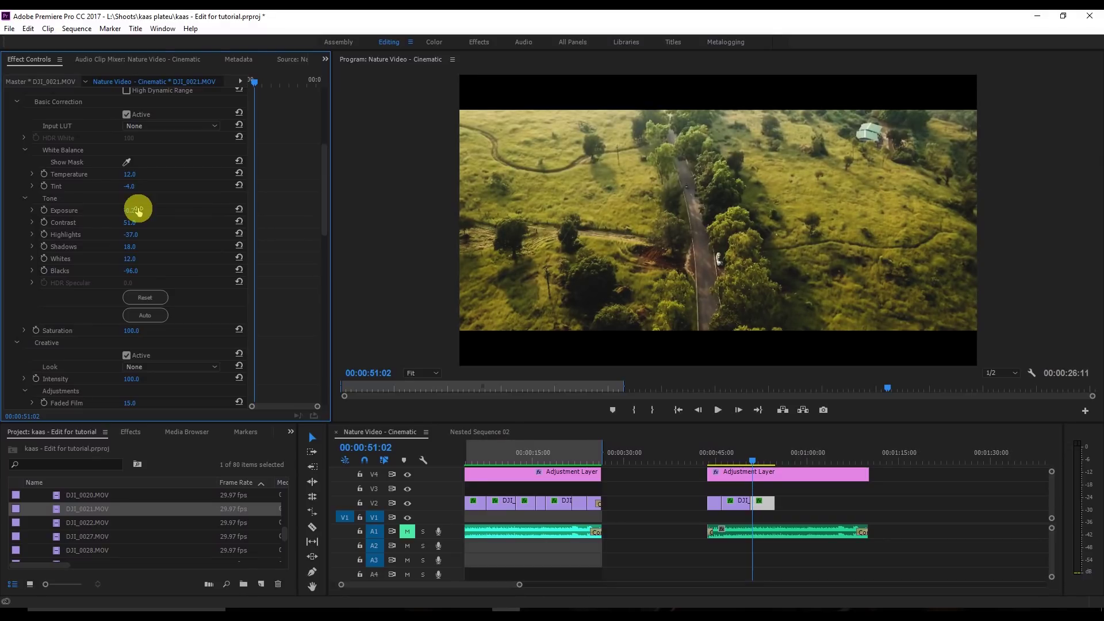
drag(133, 250, 150, 250)
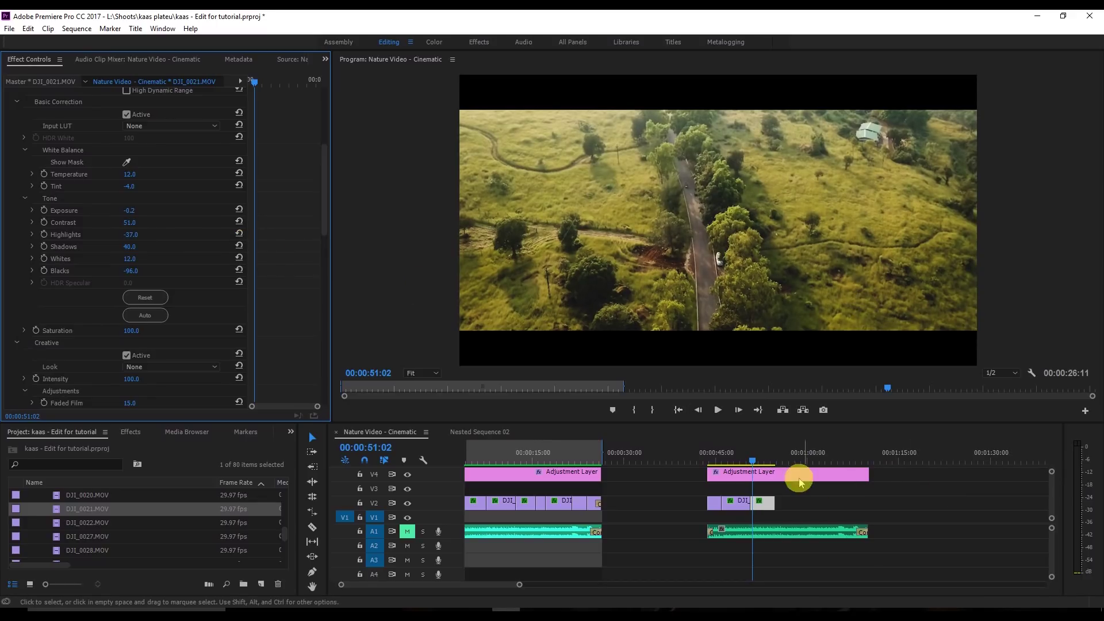
Cool the road clip's Temperature to -13 and unmute audio track A1
mouse_move(750, 463)
mouse_down()
mouse_move(739, 456)
mouse_move(757, 457)
mouse_up()
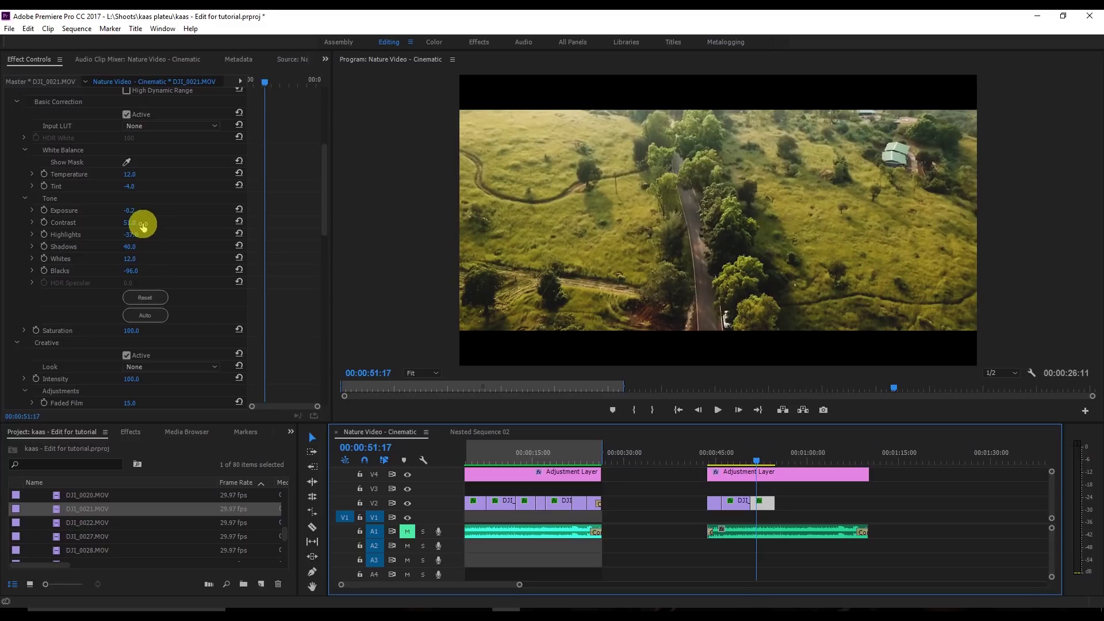
drag(129, 174, 115, 174)
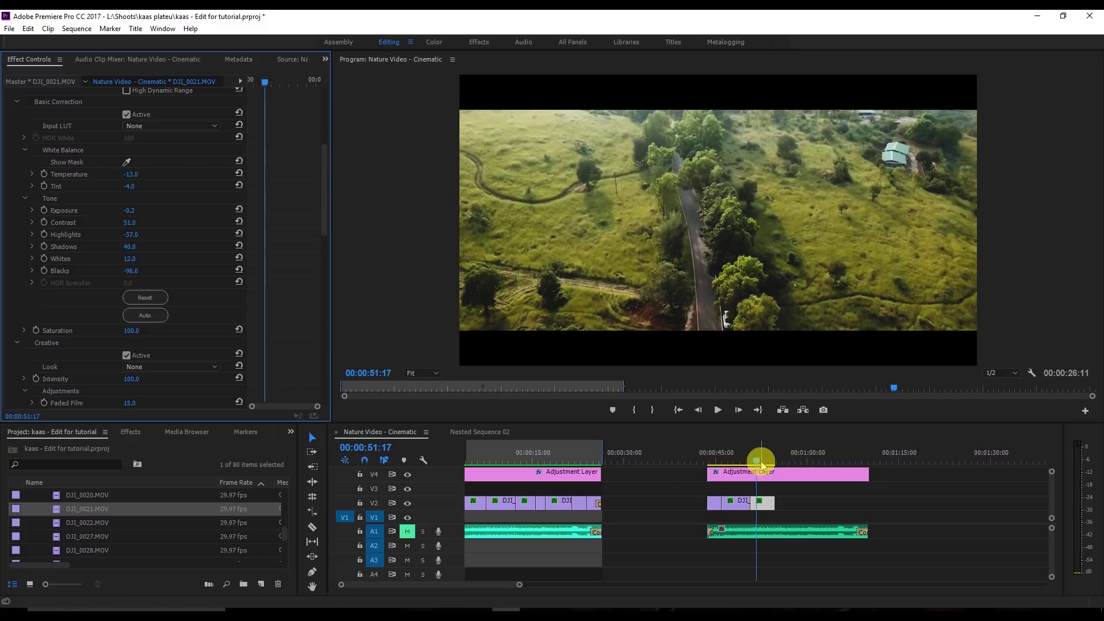
mouse_move(757, 462)
mouse_down()
mouse_move(735, 461)
mouse_move(760, 465)
mouse_move(746, 459)
mouse_up()
drag(741, 458, 748, 458)
click(412, 533)
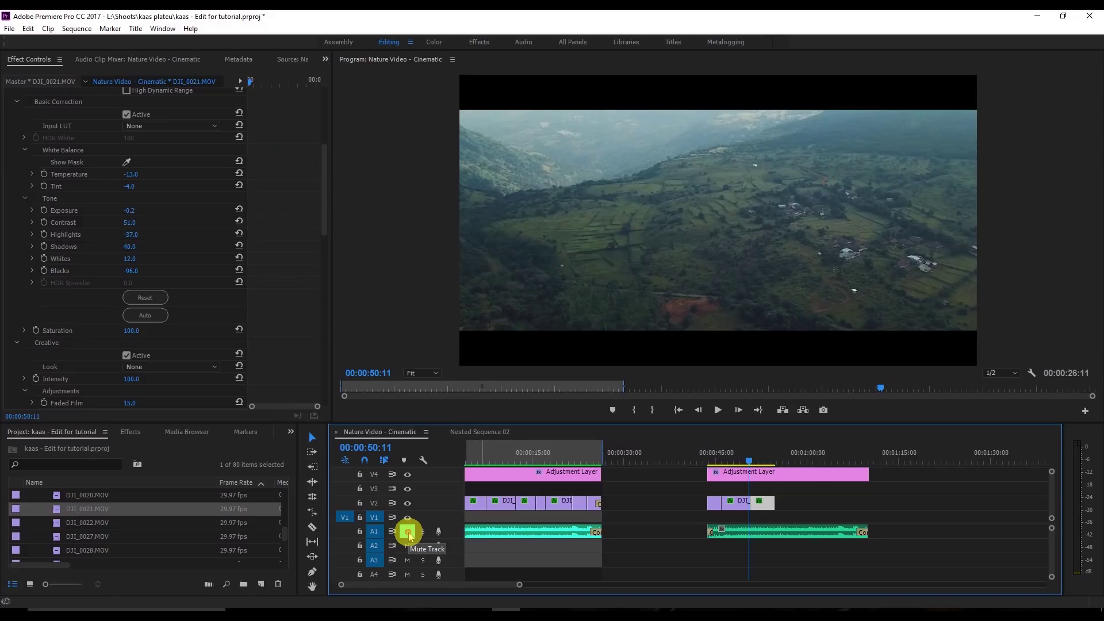
Mark in at 00:00:43:07 and out at 00:00:58:11, then render previews for that range
drag(749, 459, 703, 457)
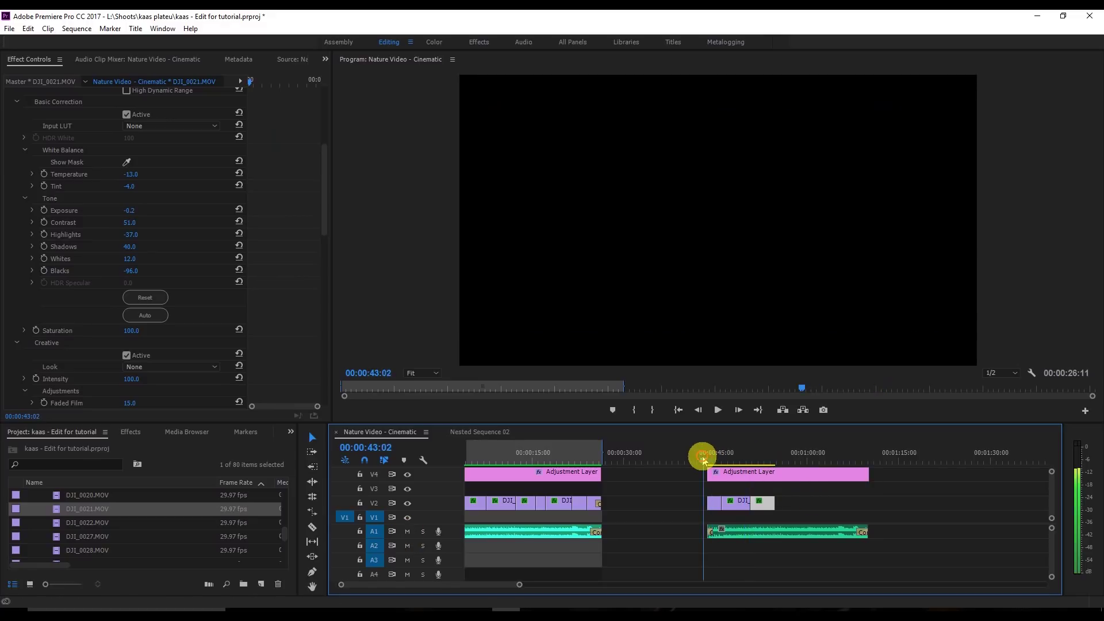
click(718, 409)
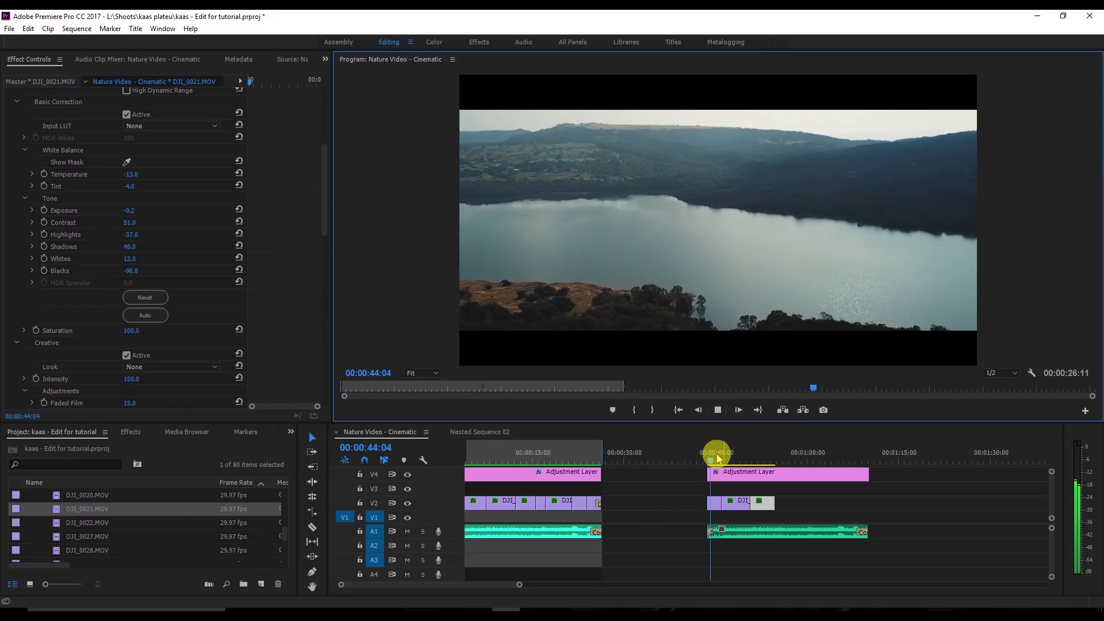
drag(715, 457, 797, 457)
key(i)
click(652, 409)
key(Return)
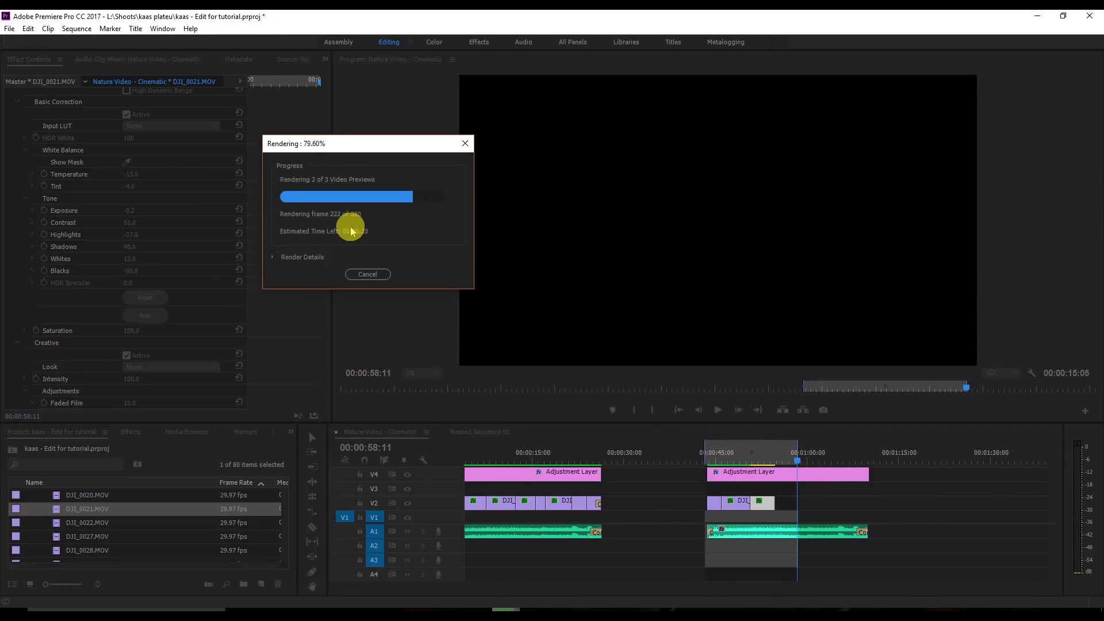
Play back the rendered section through to the graded road clip
click(705, 466)
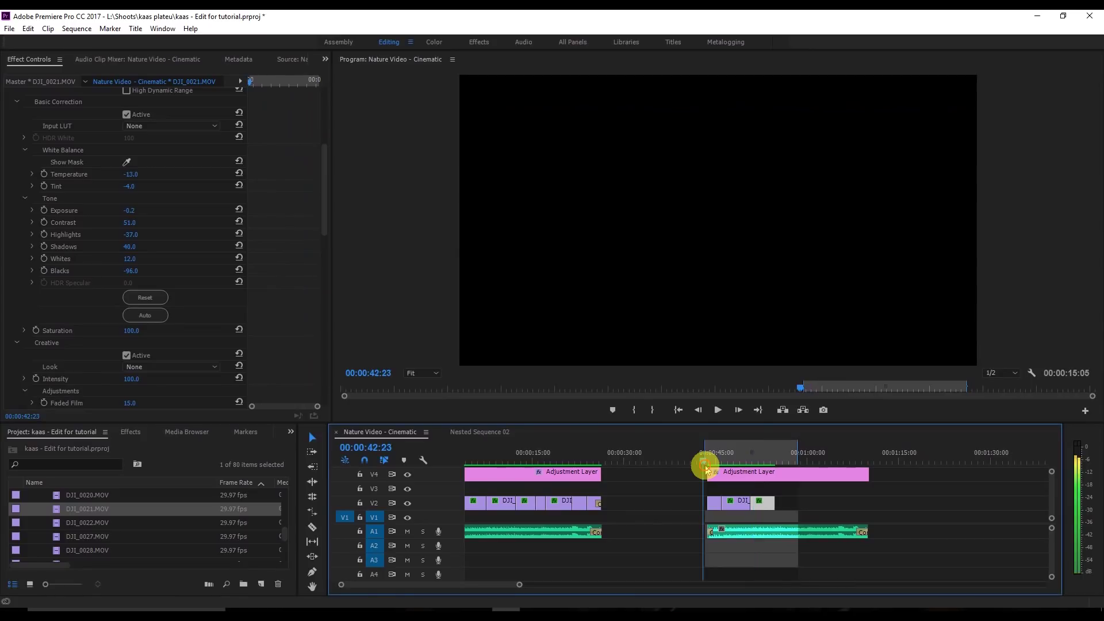
click(718, 412)
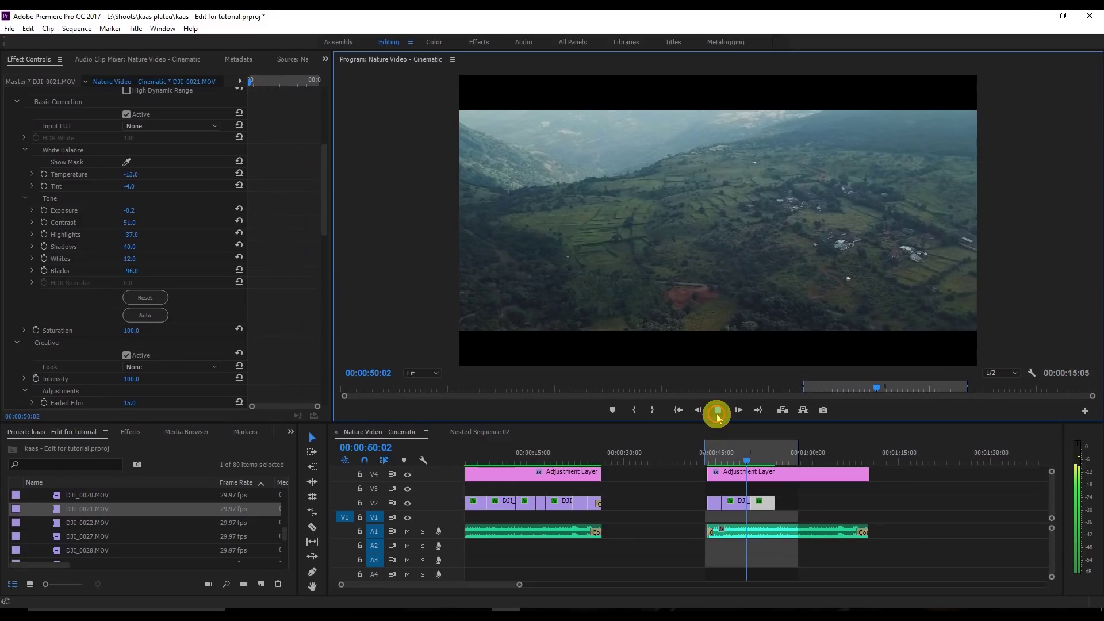
click(717, 410)
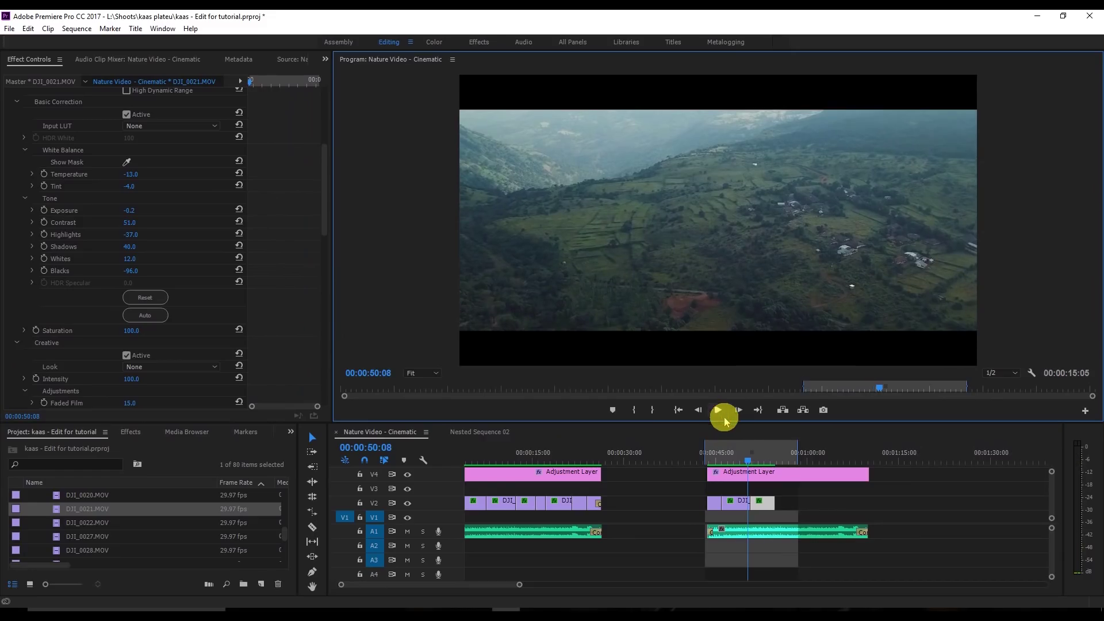
click(748, 458)
drag(749, 461, 754, 458)
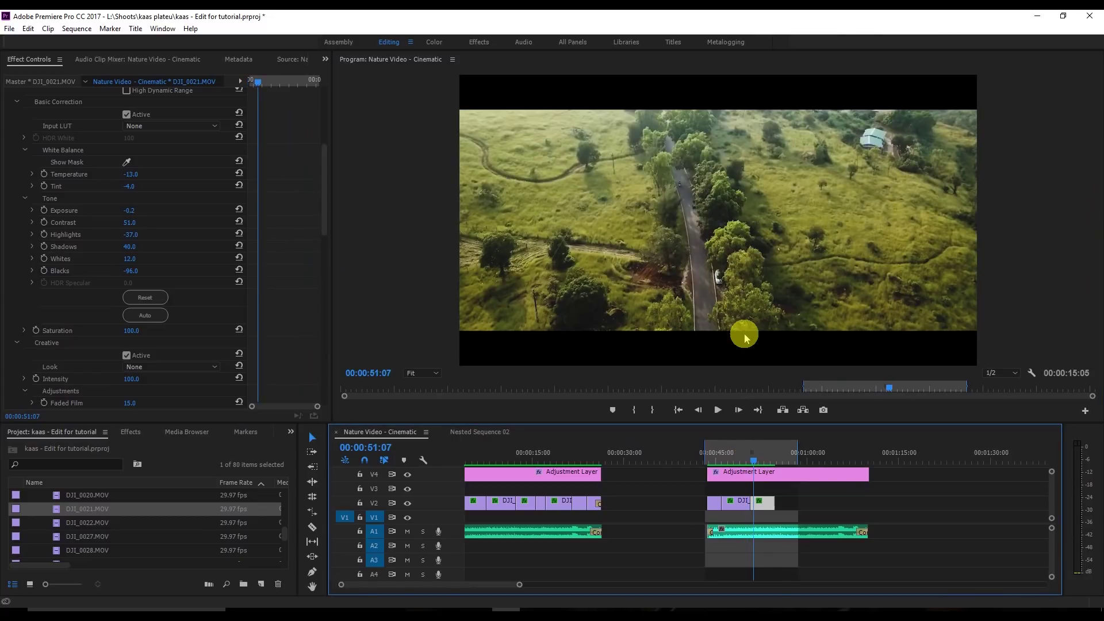